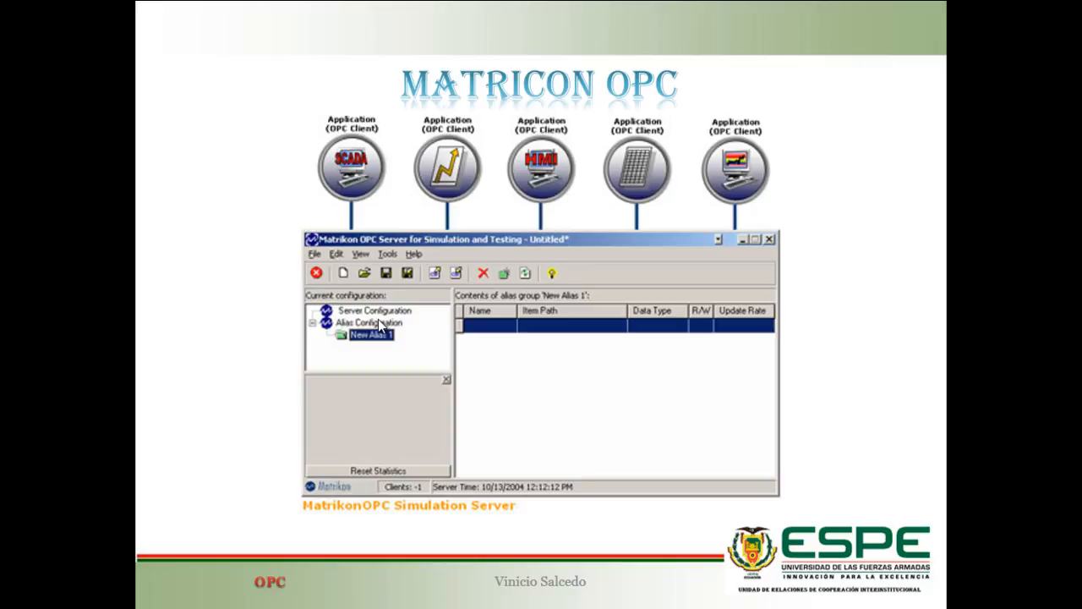
click(378, 319)
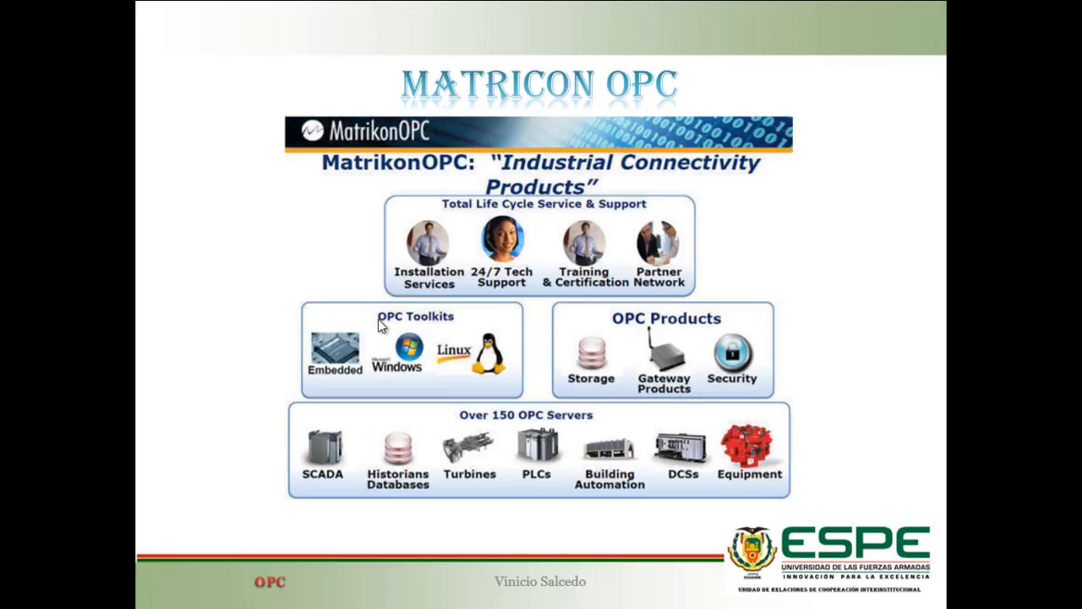
click(378, 319)
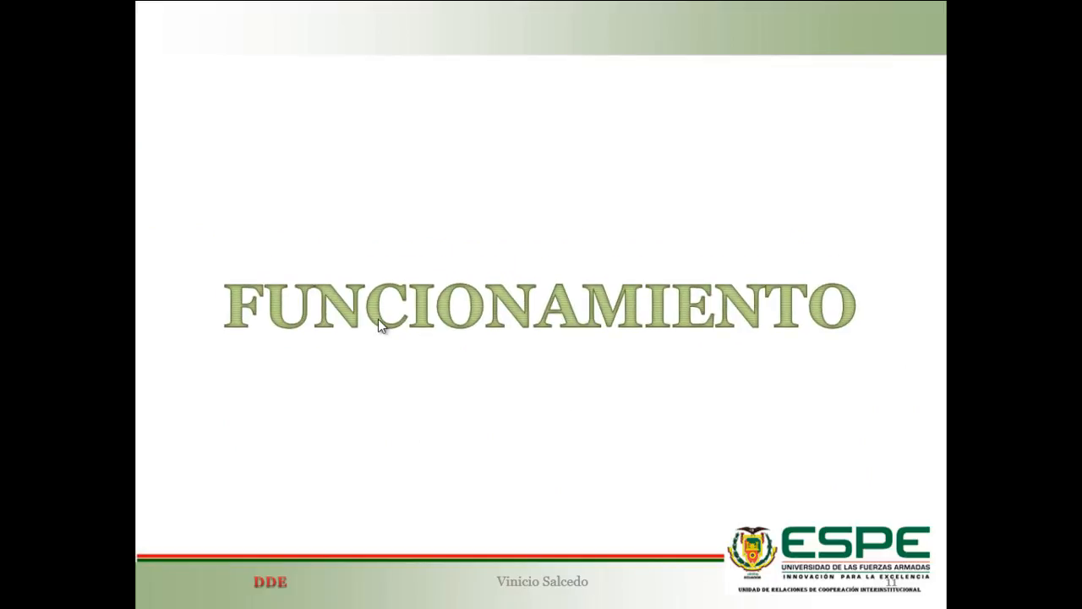
click(378, 318)
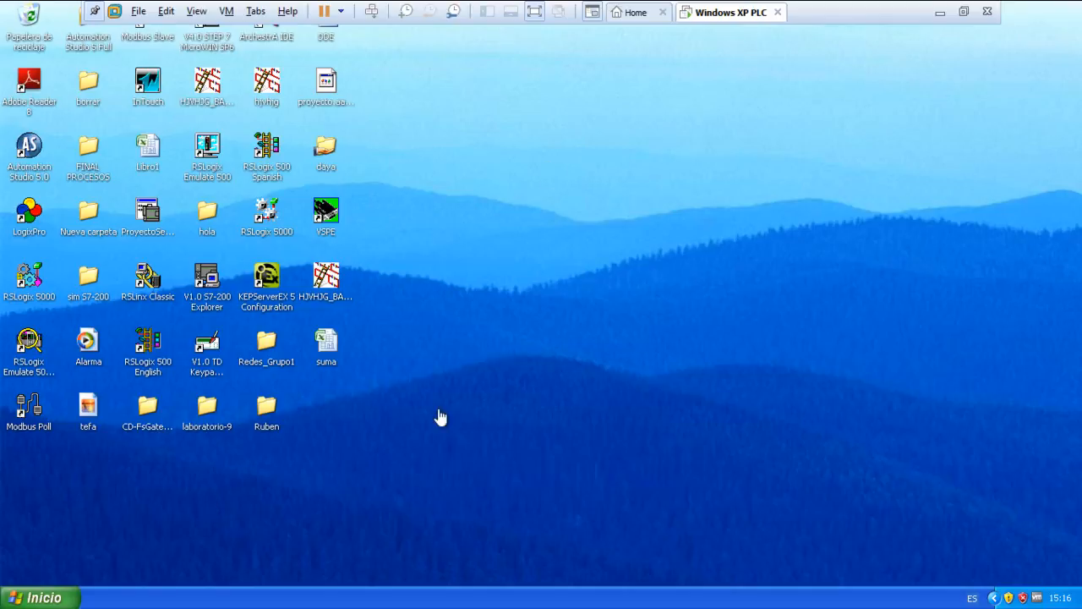
Launch the MatrikonOPC SiemensPLC Server in the Windows XP PLC virtual machine.
key(alt+Tab)
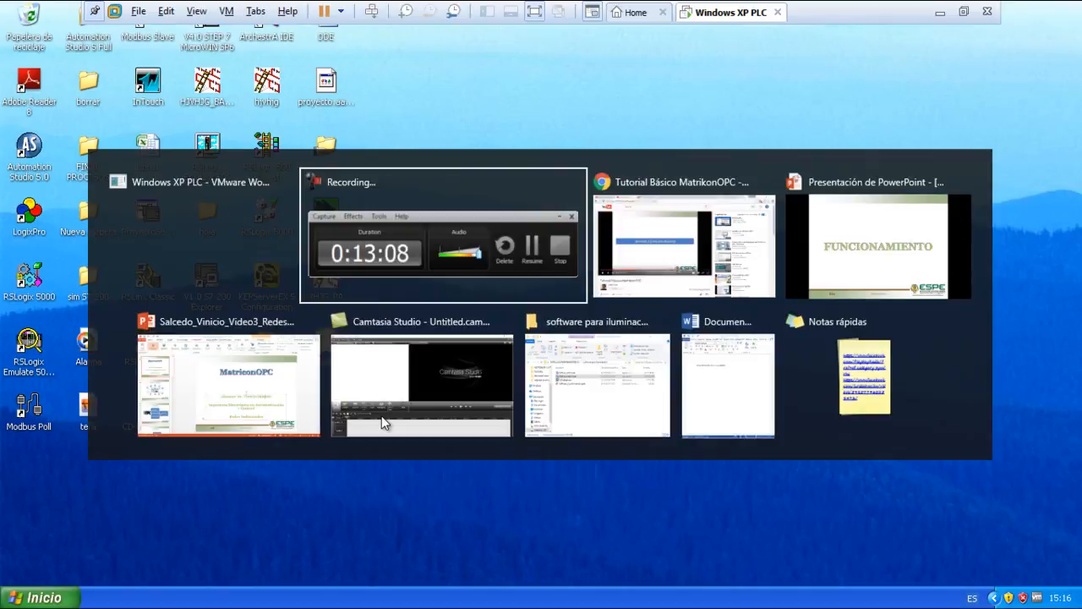
key(super)
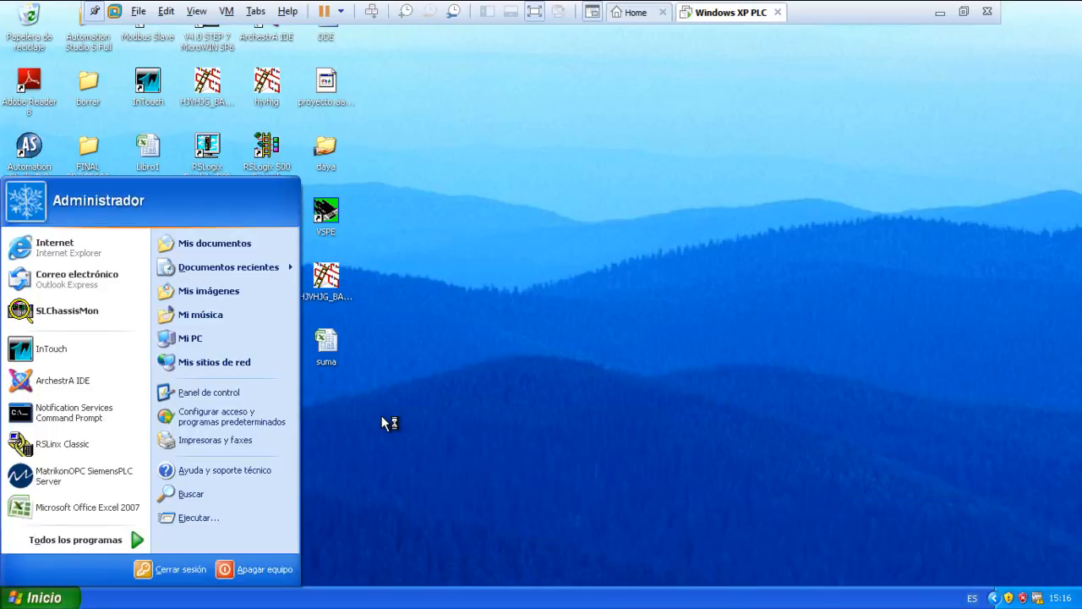
click(105, 543)
click(105, 544)
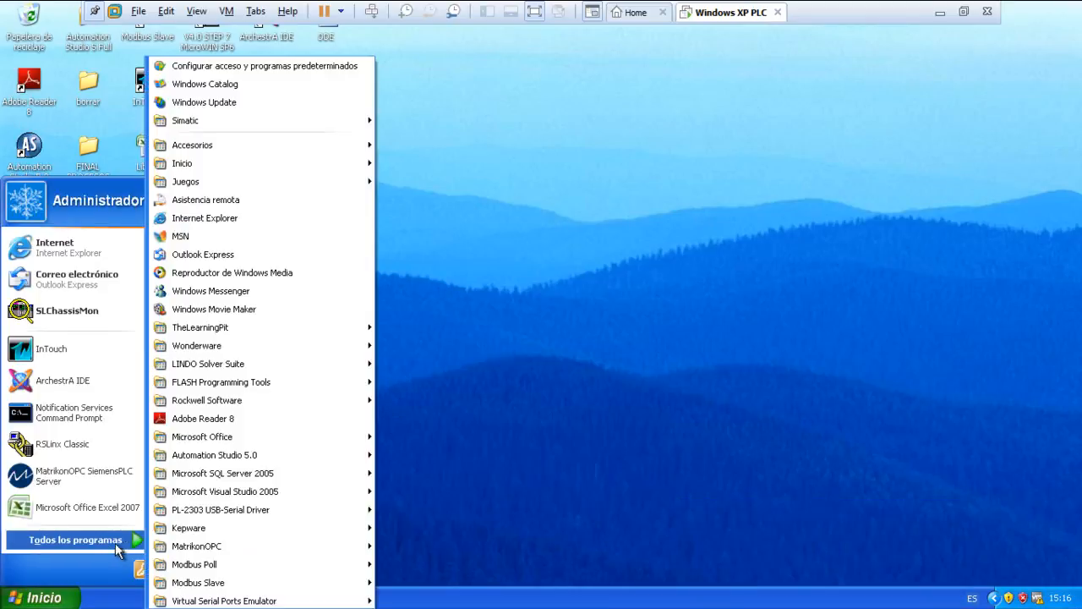
mouse_move(179, 550)
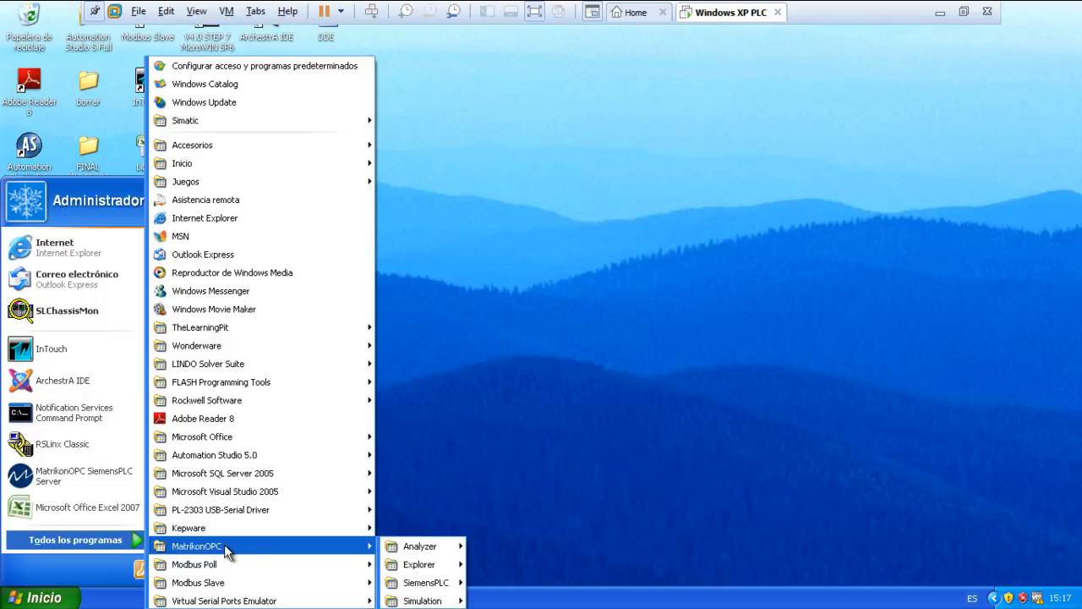
mouse_move(419, 564)
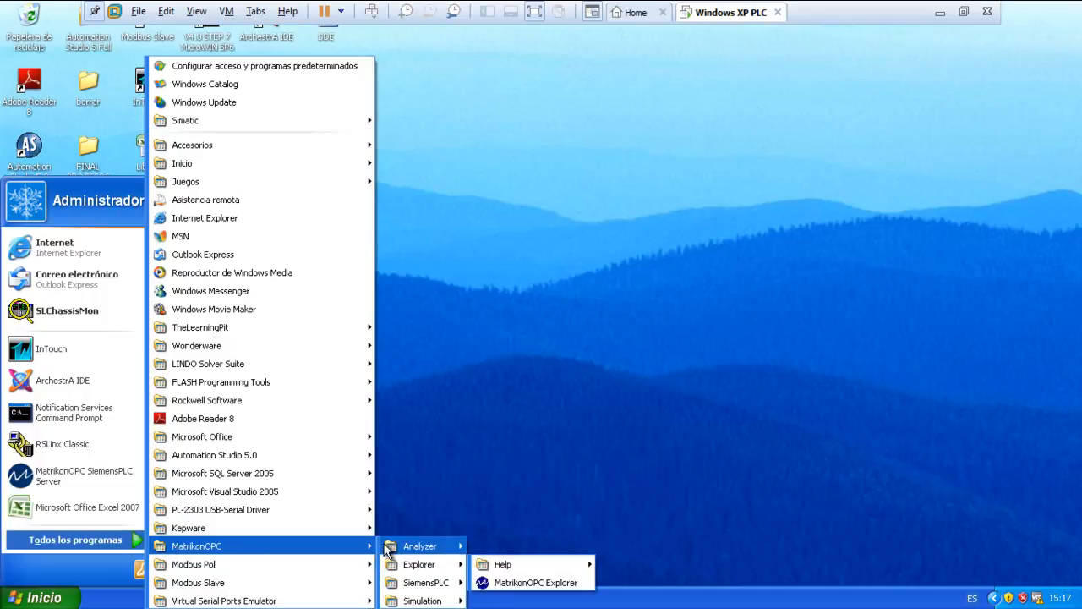
mouse_move(391, 550)
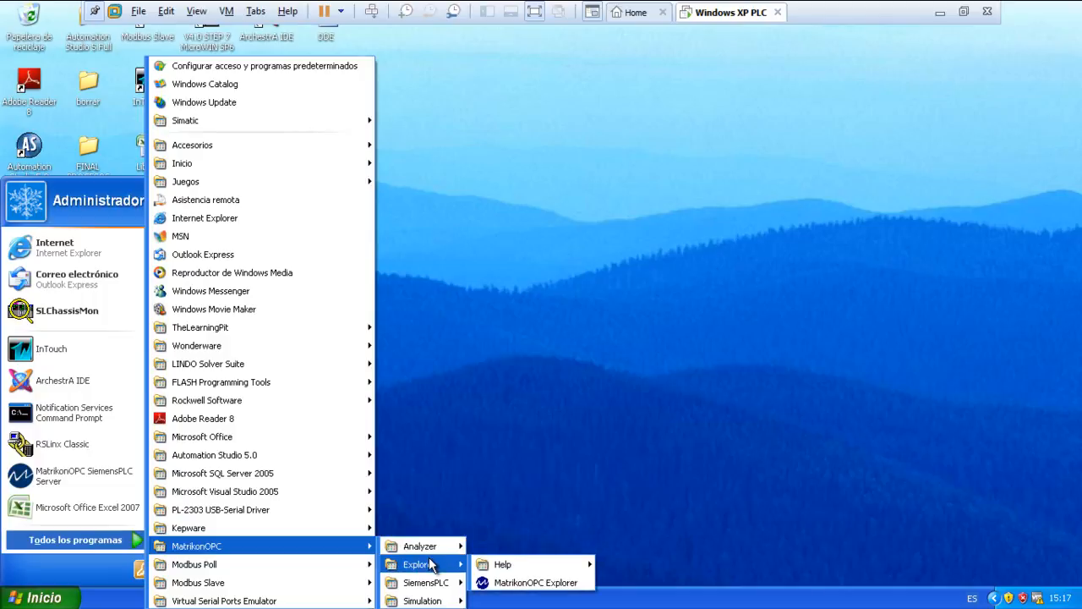
mouse_move(446, 589)
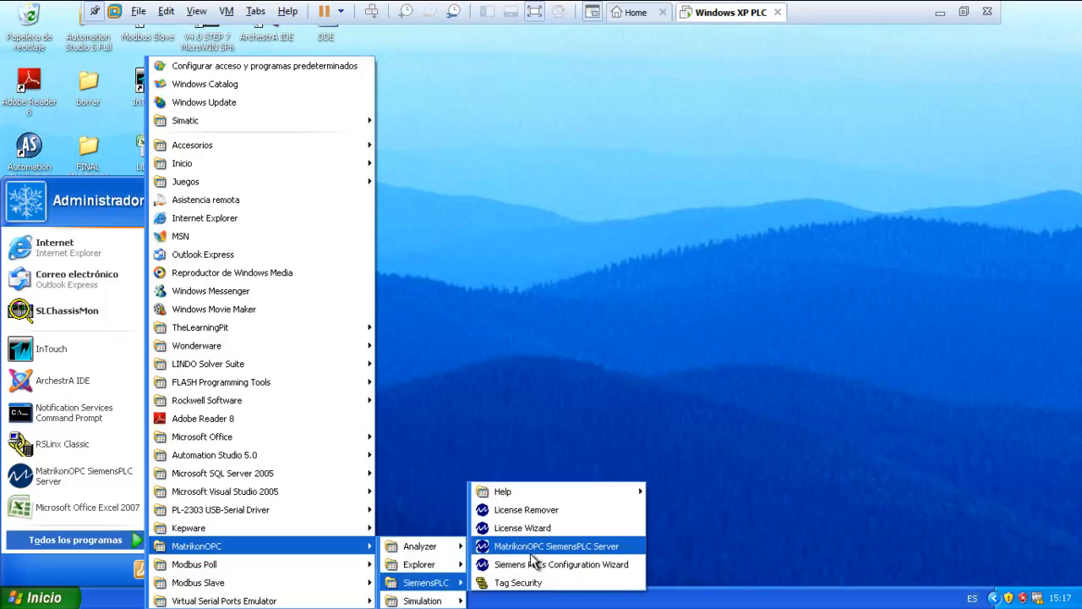
click(533, 548)
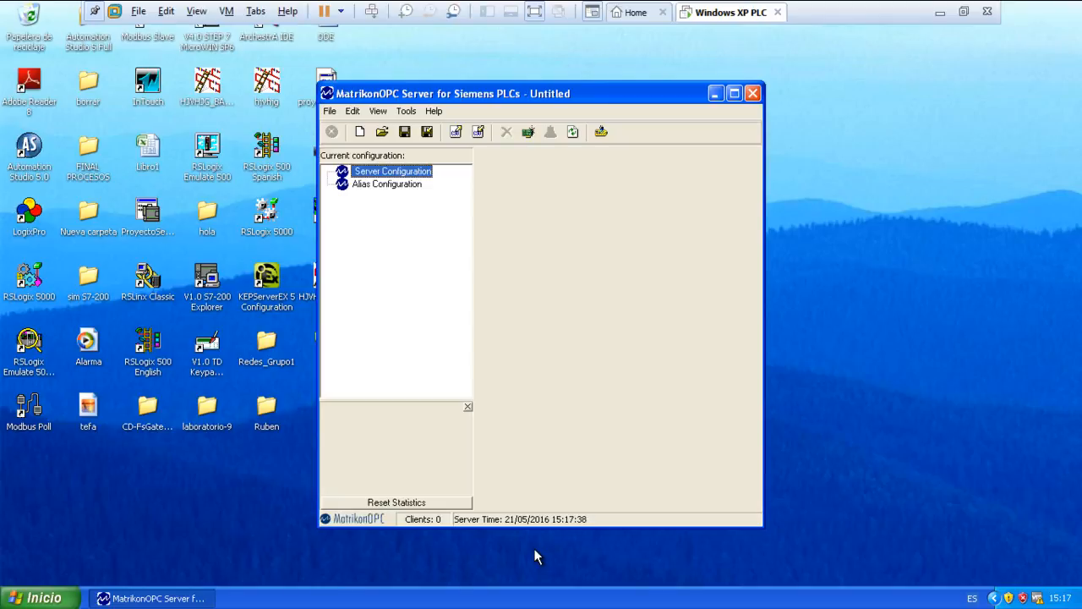
Examine the commands available for Server Configuration and Alias Configuration, and close the Siemens PLC server.
drag(452, 96, 383, 101)
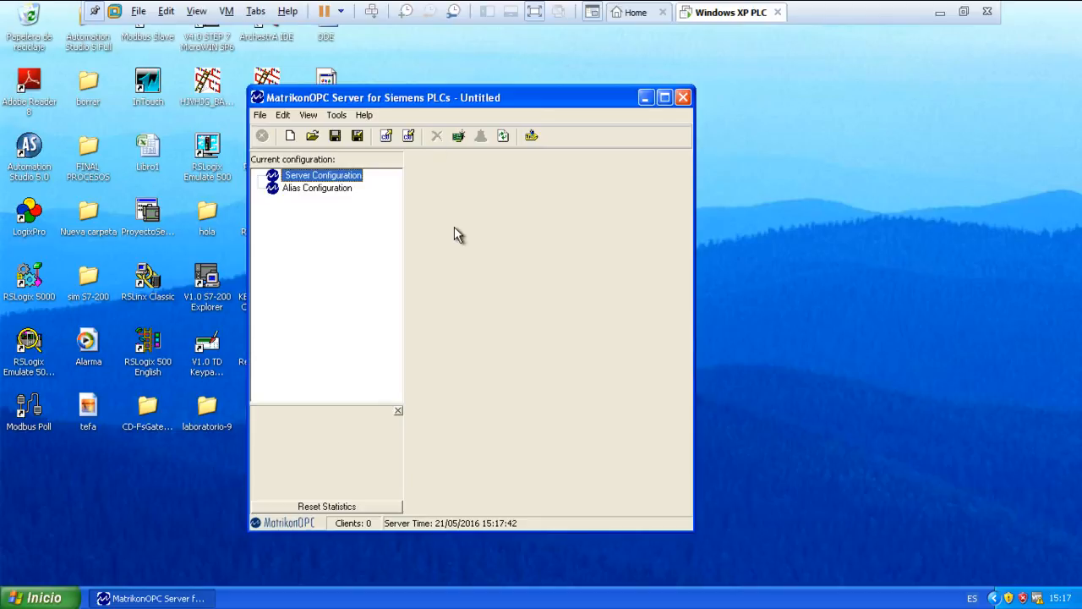
right_click(307, 176)
click(301, 194)
click(302, 190)
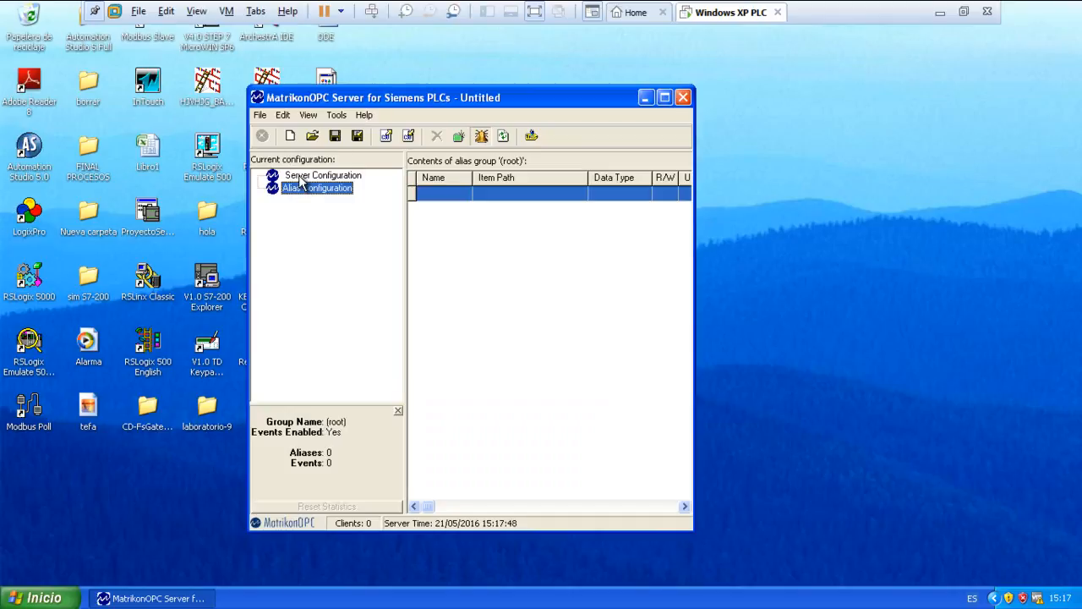
right_click(301, 177)
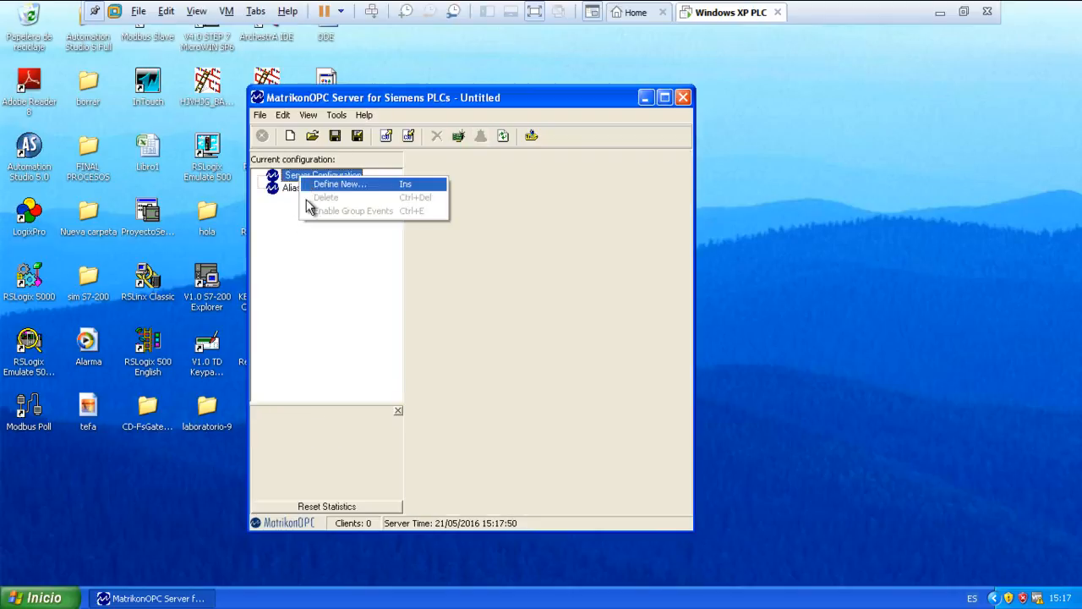
click(278, 237)
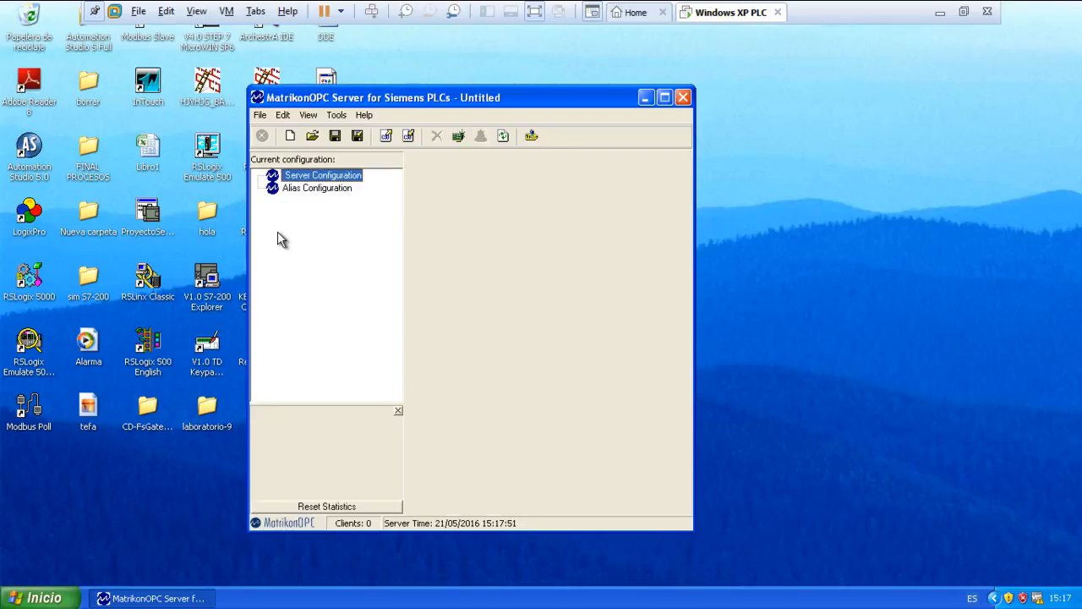
right_click(291, 188)
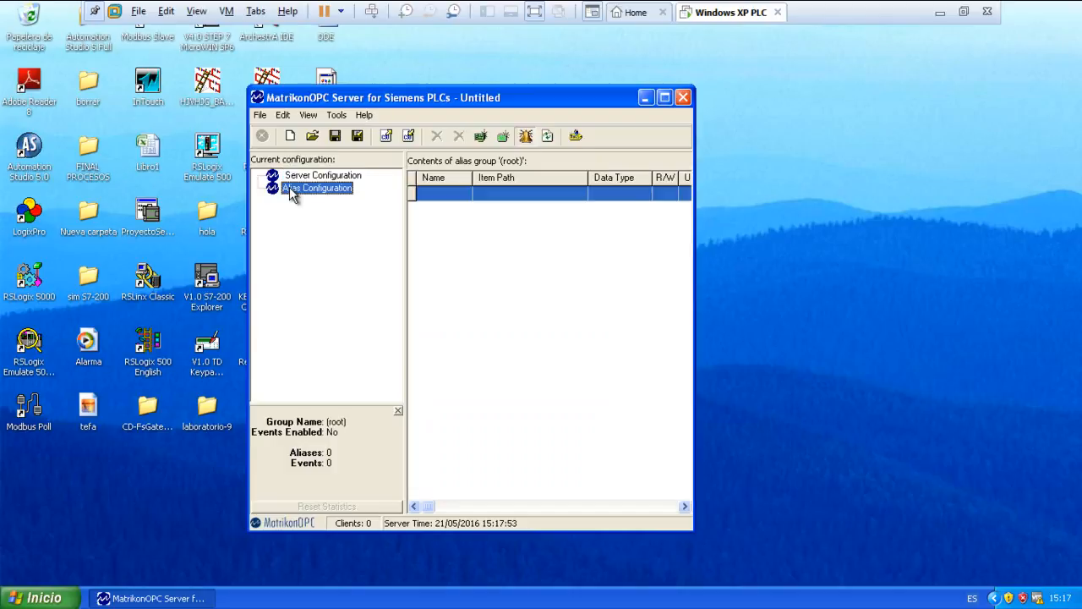
click(491, 287)
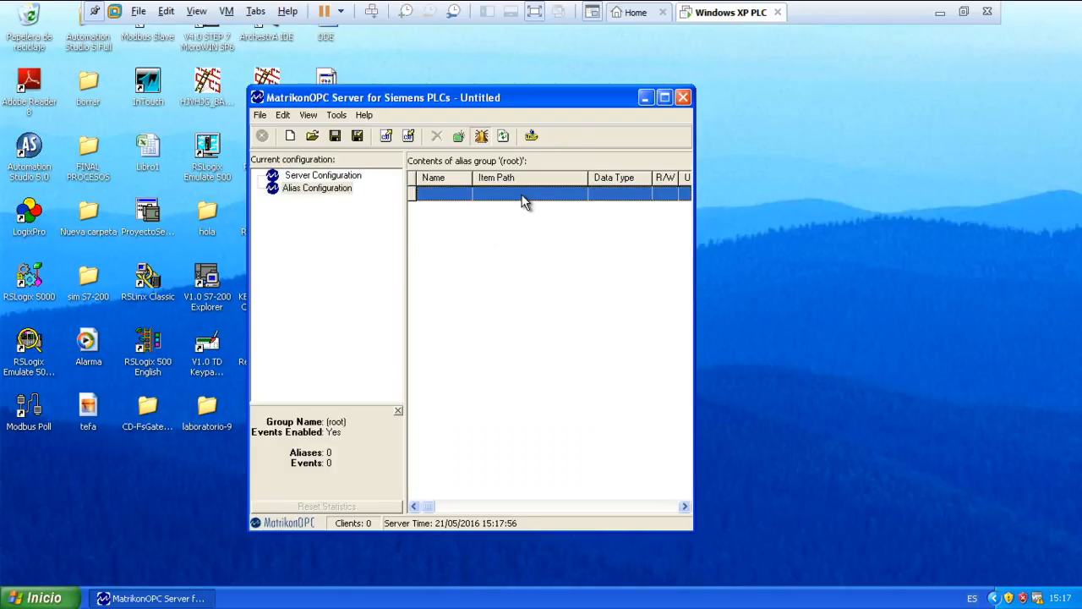
click(684, 100)
Launch MatrikonOPC Server for Simulation from the installed MatrikonOPC programs.
click(32, 597)
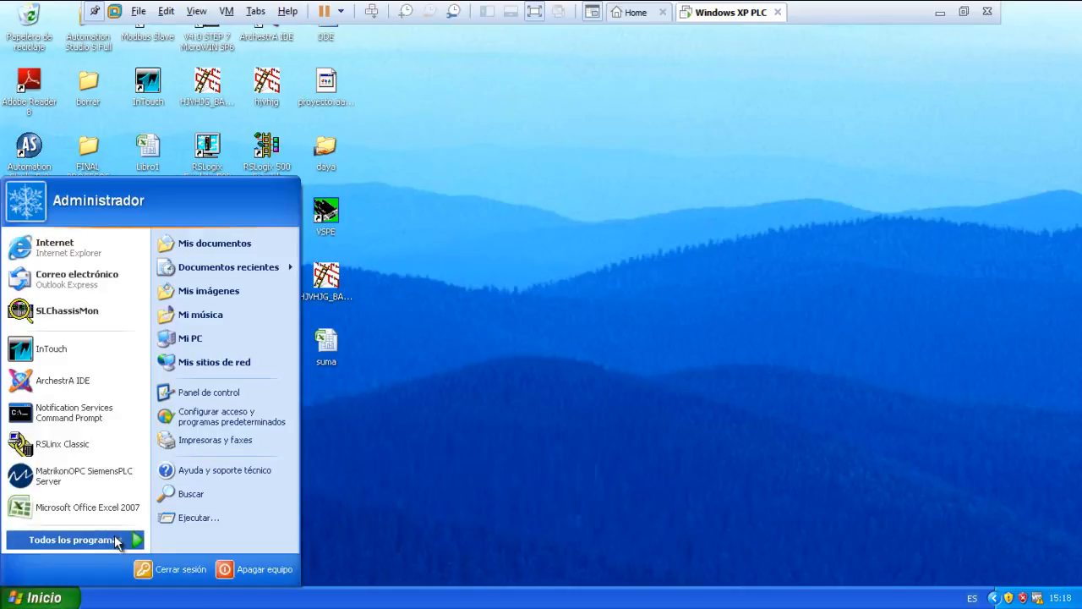
mouse_move(114, 537)
mouse_move(270, 565)
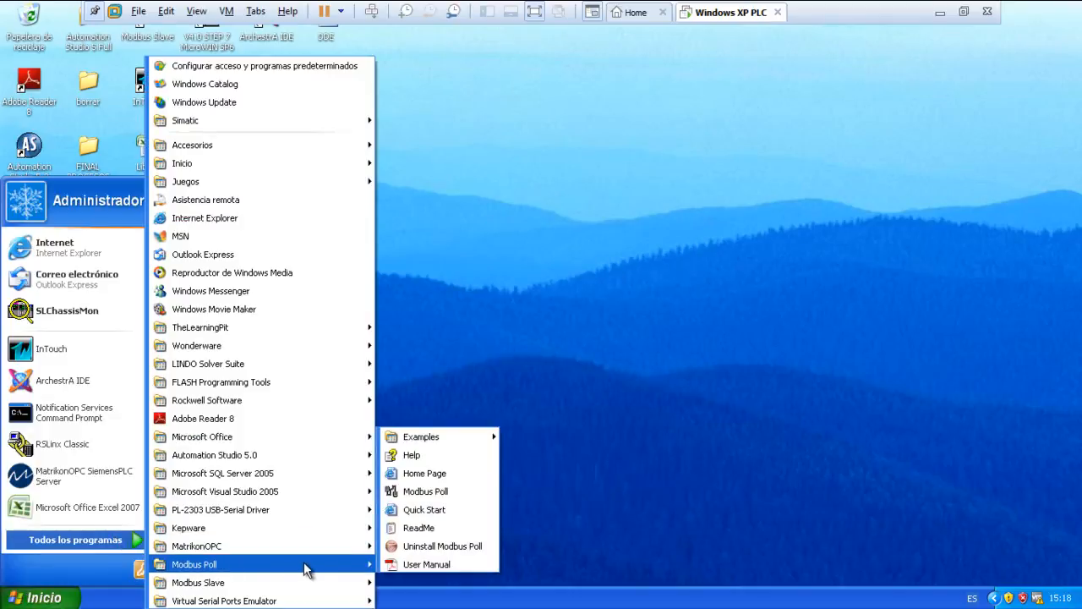
mouse_move(323, 552)
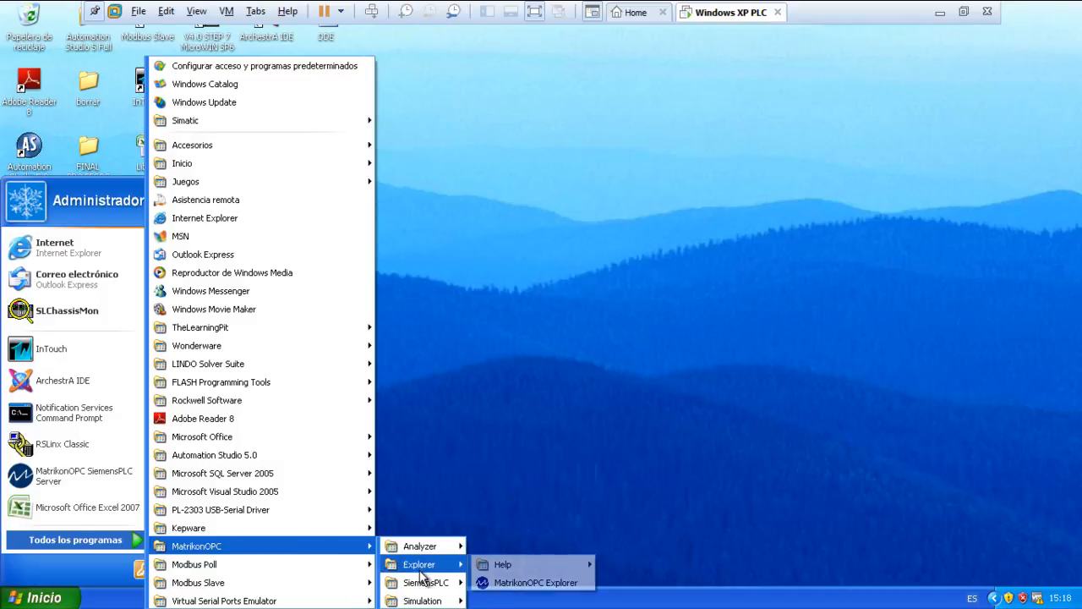
mouse_move(425, 599)
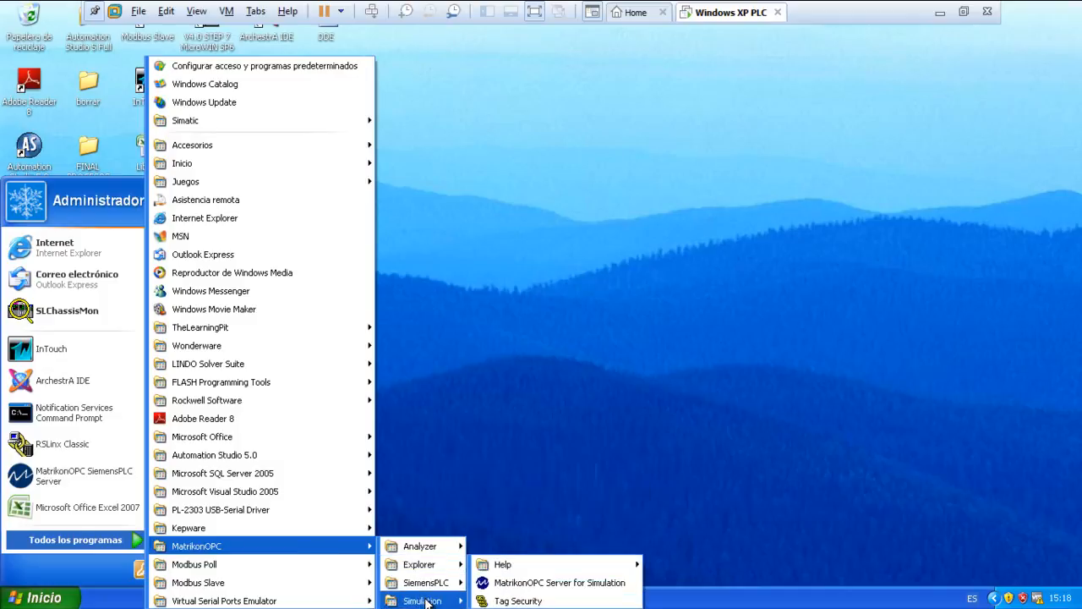
click(518, 583)
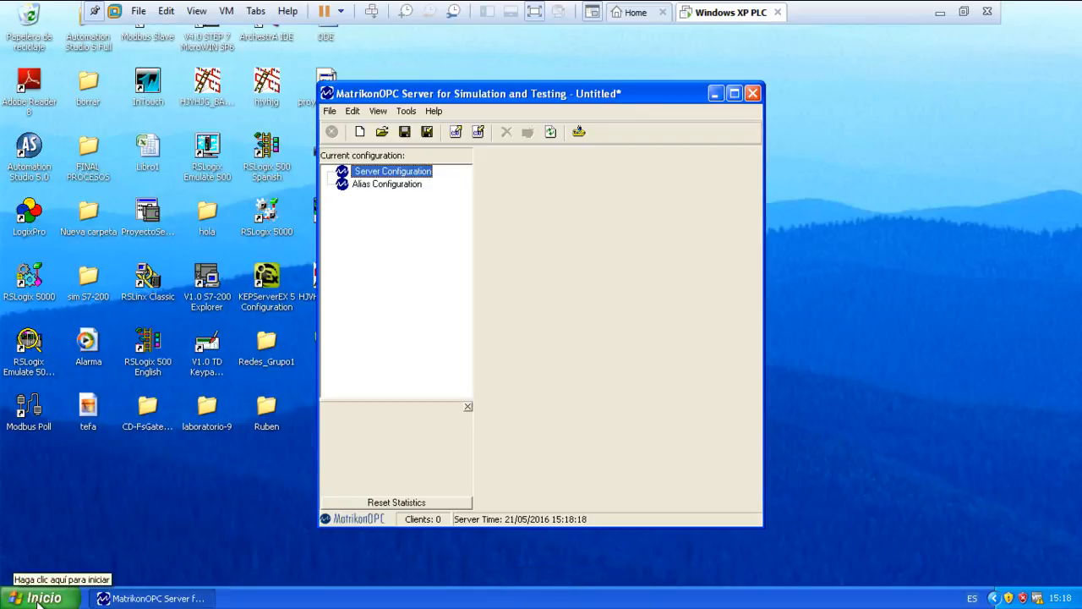
Launch MatrikonOPC Explorer and connect it to the local Matrikon.OPC.Simulation.1 server.
click(38, 600)
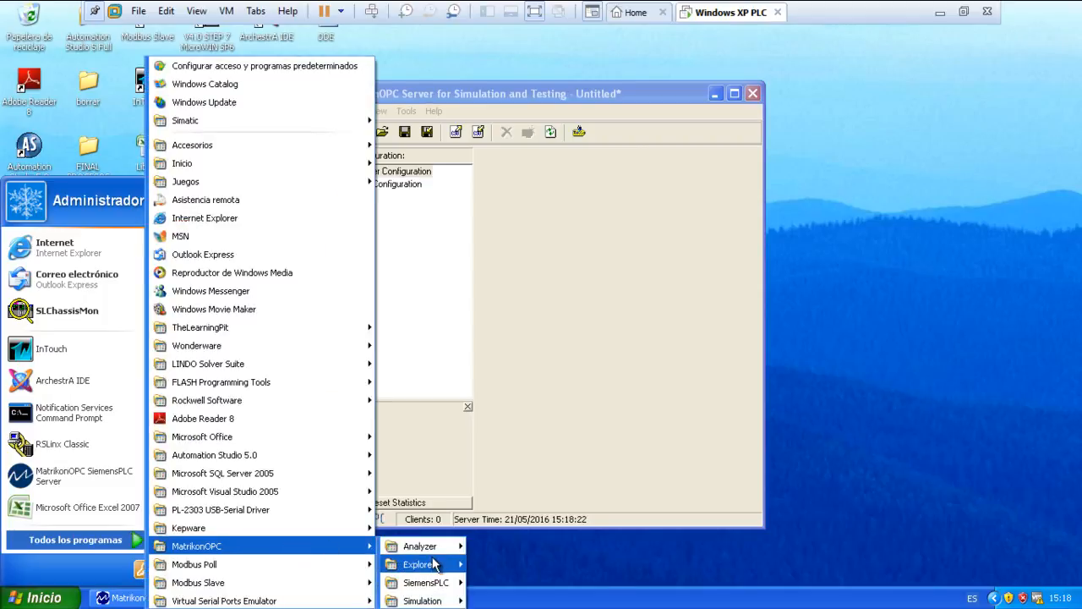
click(536, 584)
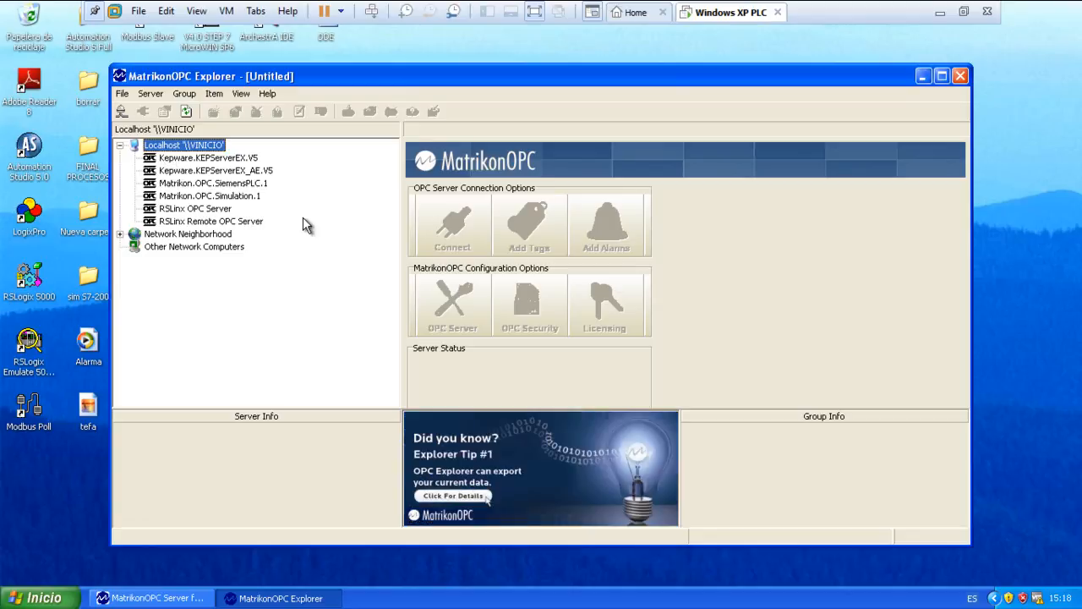
click(168, 200)
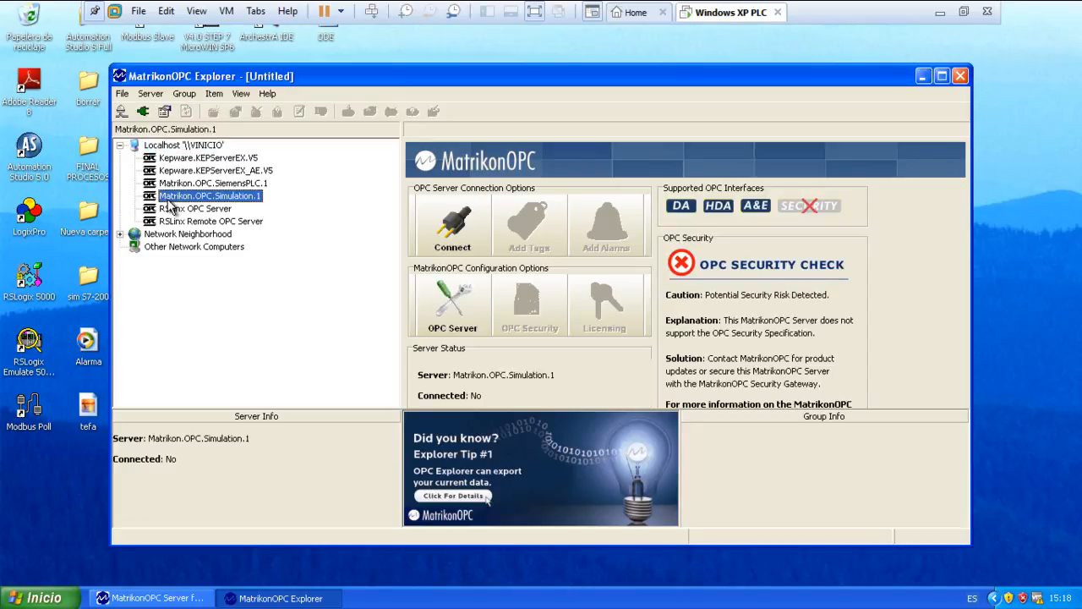
click(463, 243)
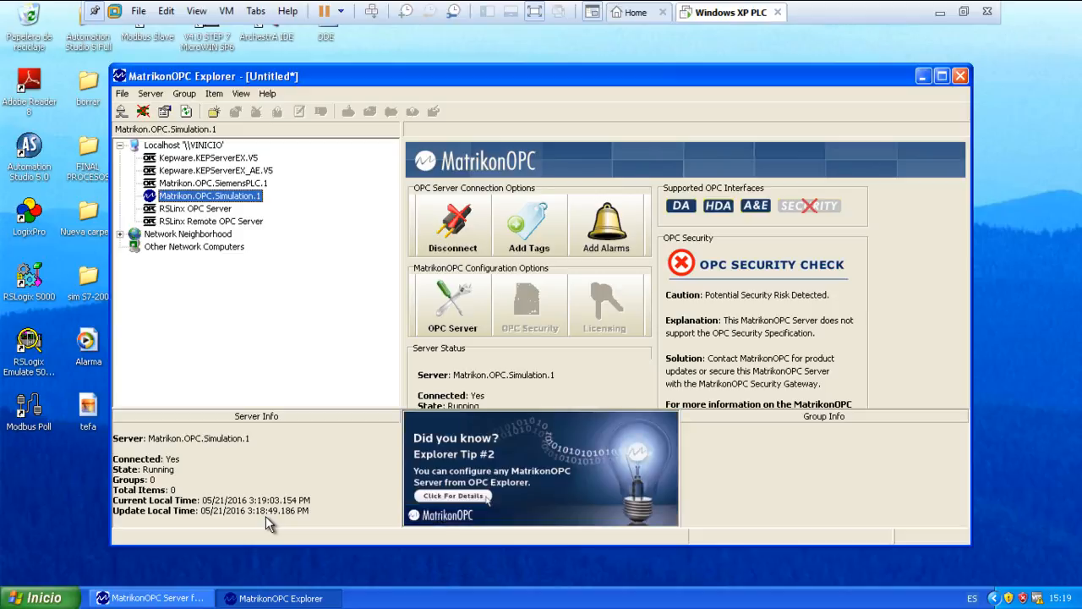
right_click(188, 199)
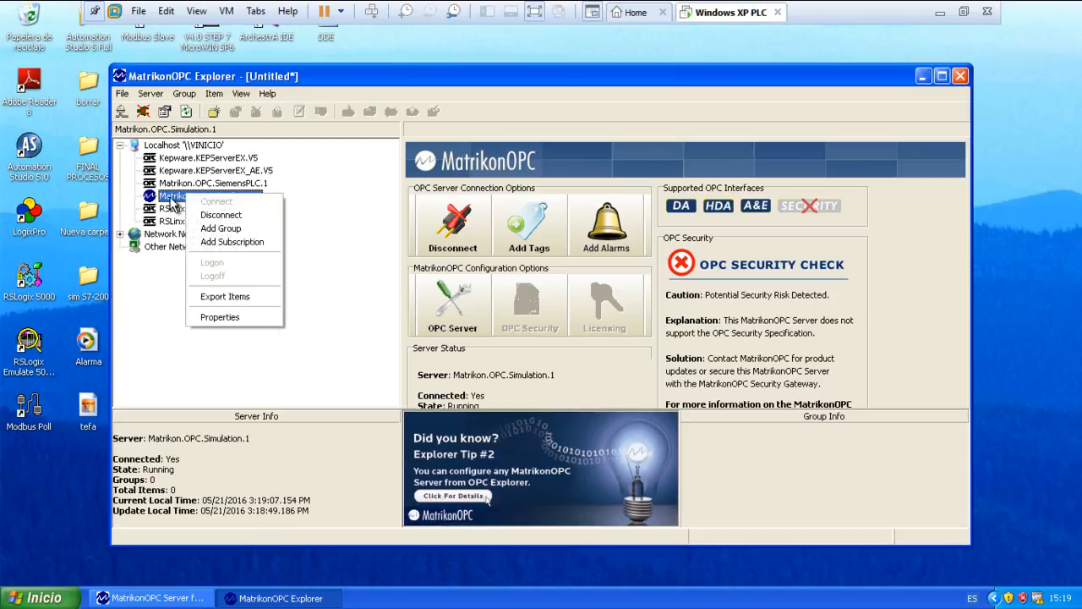
click(169, 199)
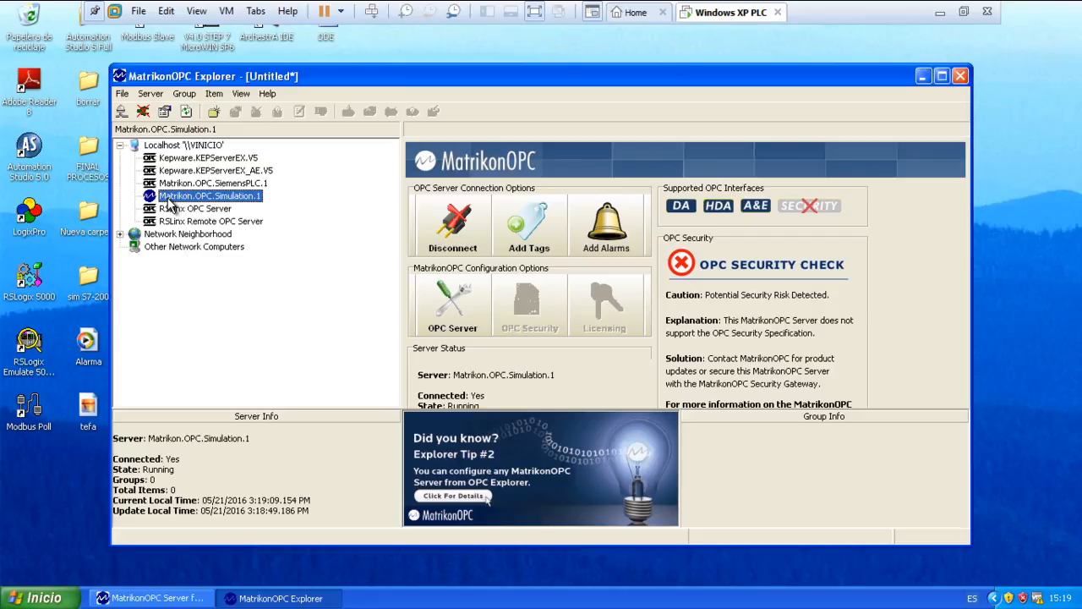
Switch to the MatrikonOPC simulation server and insert an alias group named ejemplo under Alias Configuration.
click(179, 598)
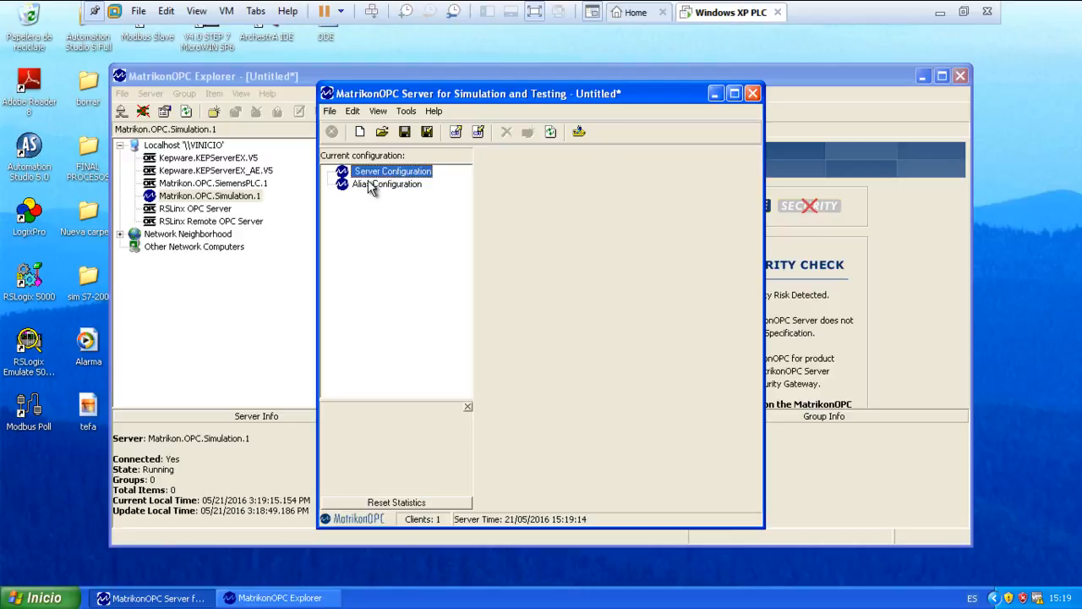
right_click(370, 186)
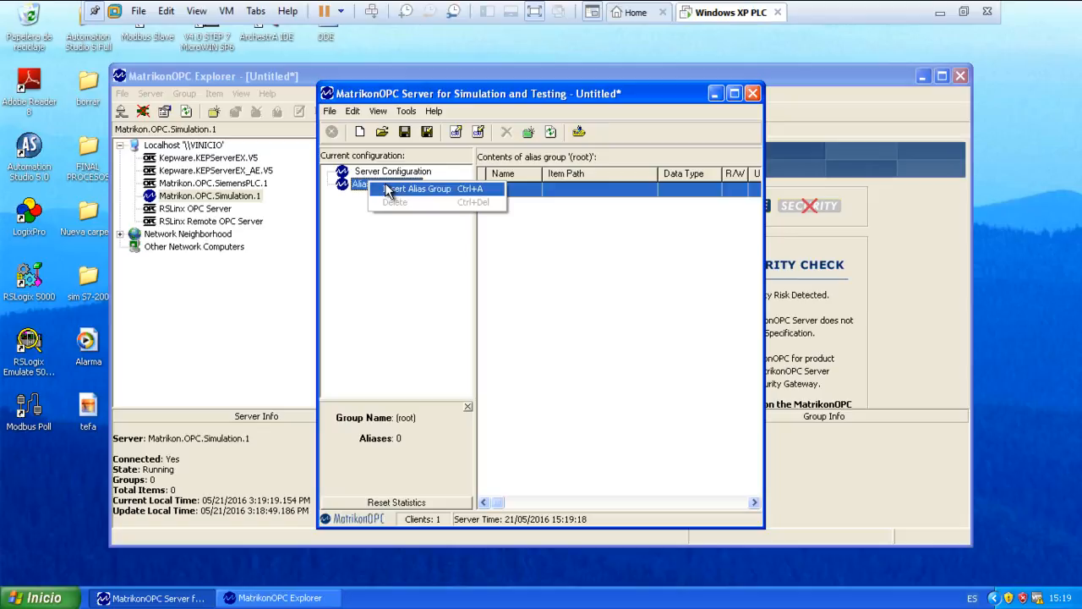
click(361, 246)
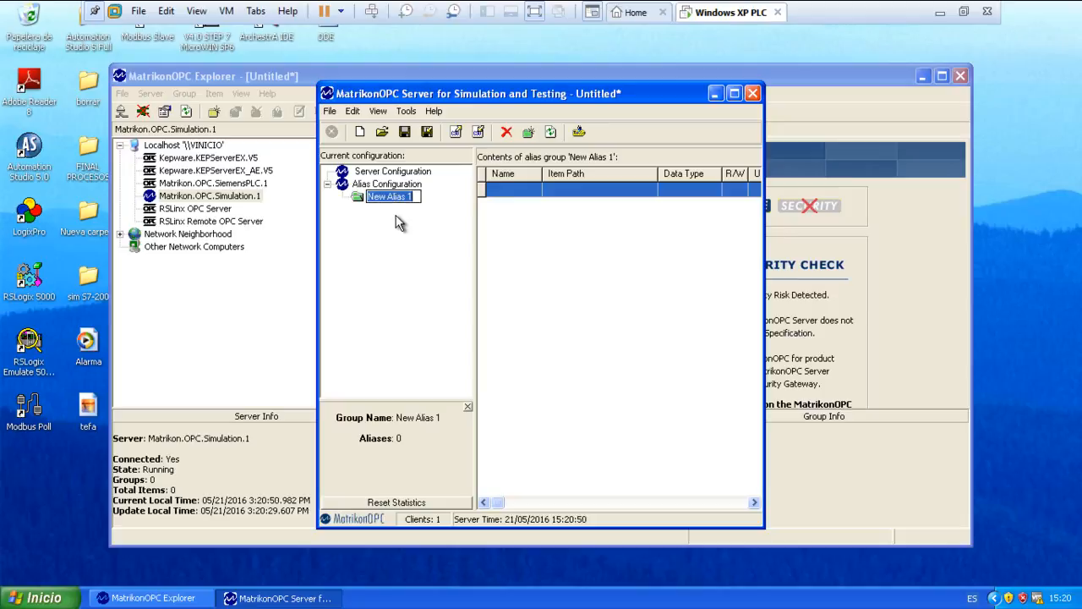
key(BackSpace)
text(ejemplo)
key(Return)
Start a new alias in the ejemplo group and name it incremento.
click(584, 191)
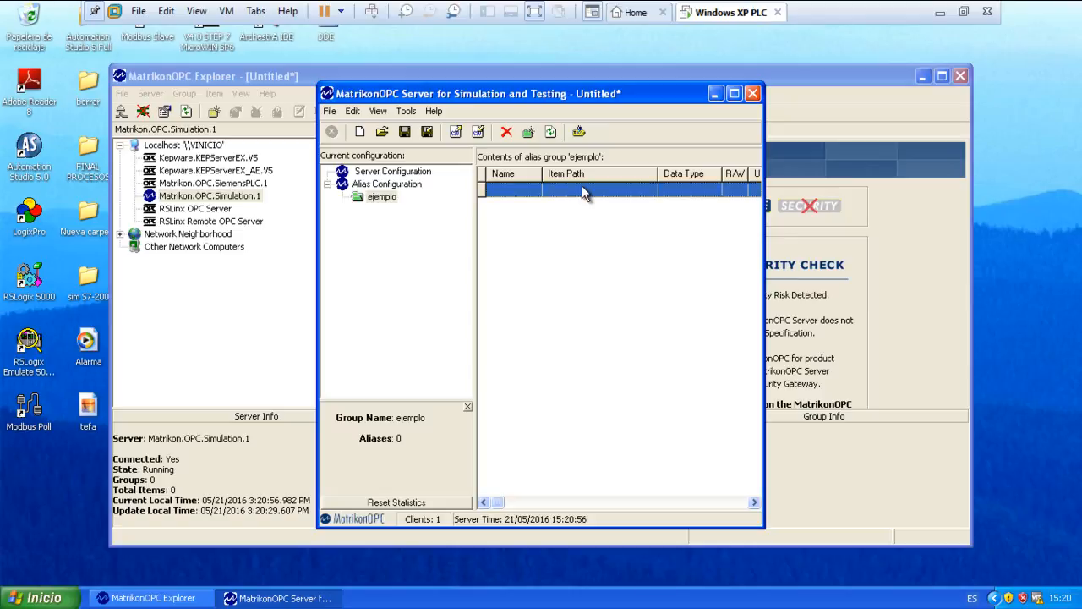
right_click(583, 188)
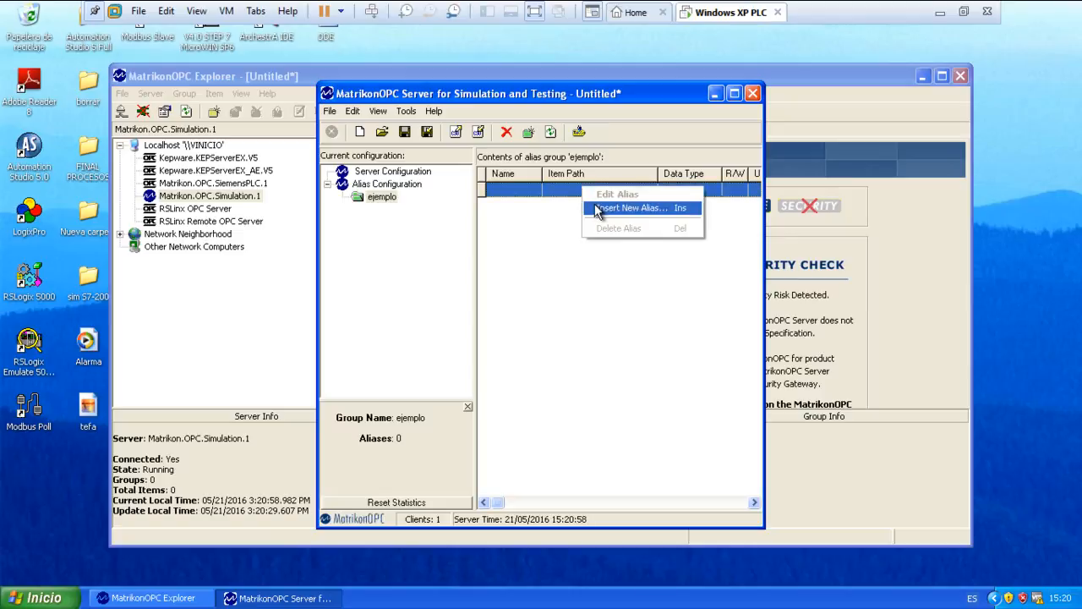
click(603, 209)
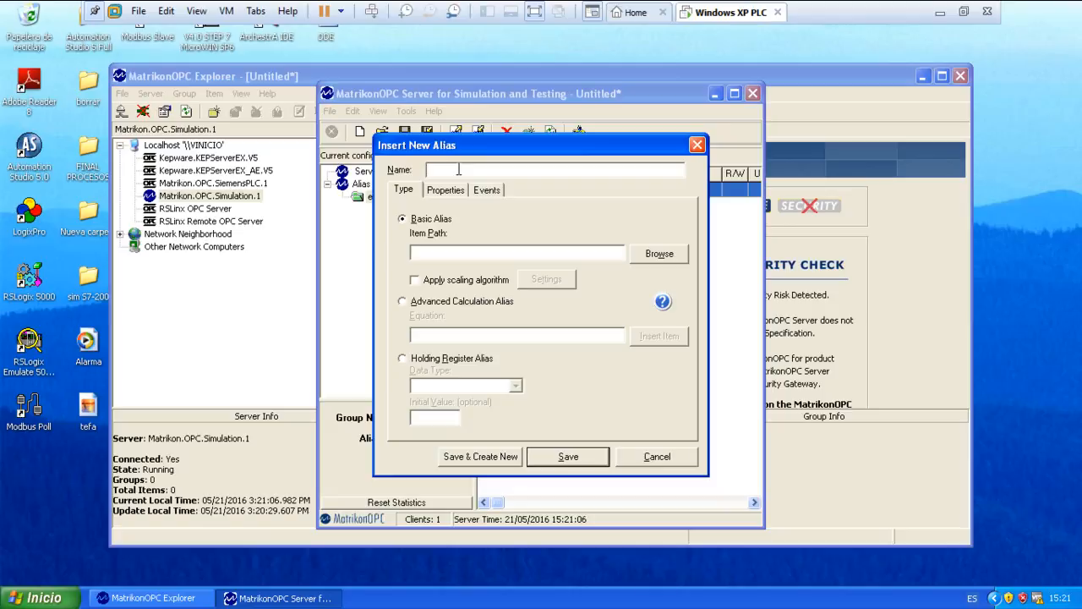
text(incremento)
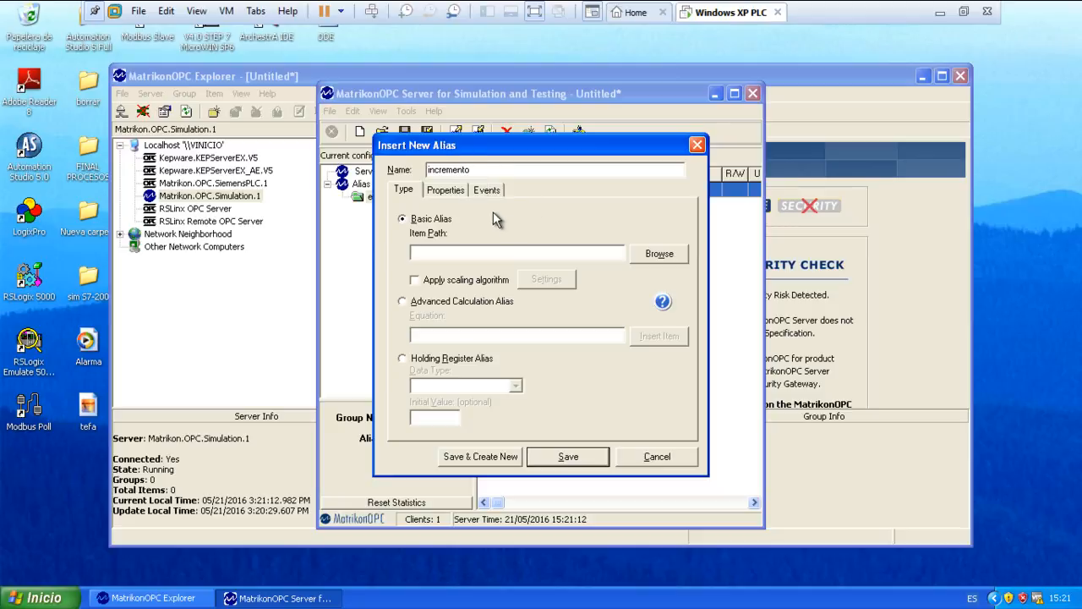
Browse for the incremento alias's item path and examine the tags under Simulation Items > Bucket Brigade.
drag(487, 150, 472, 124)
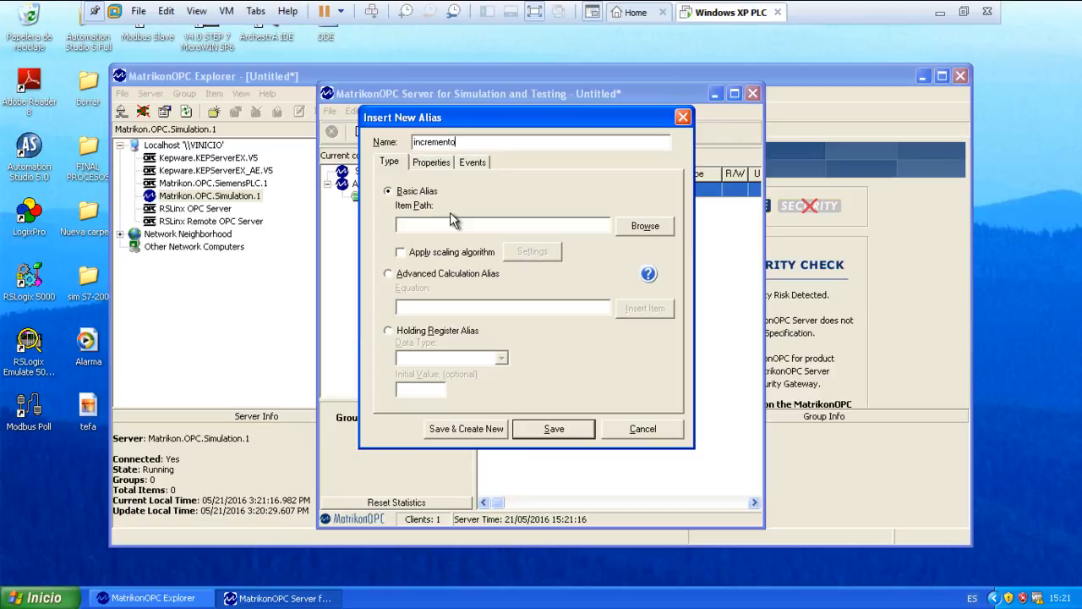
click(641, 231)
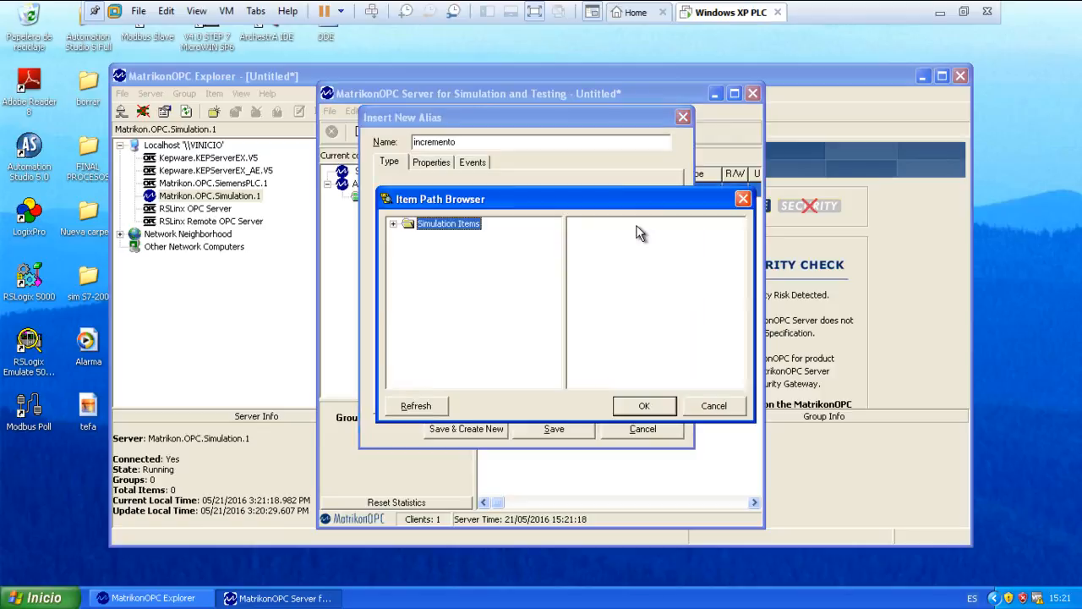
click(393, 223)
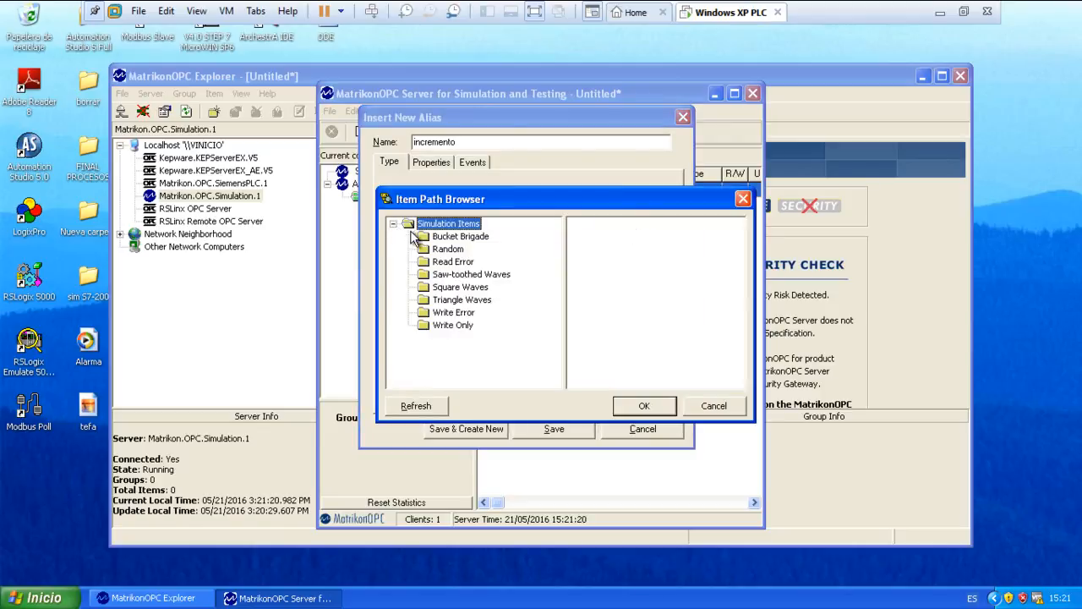
click(428, 240)
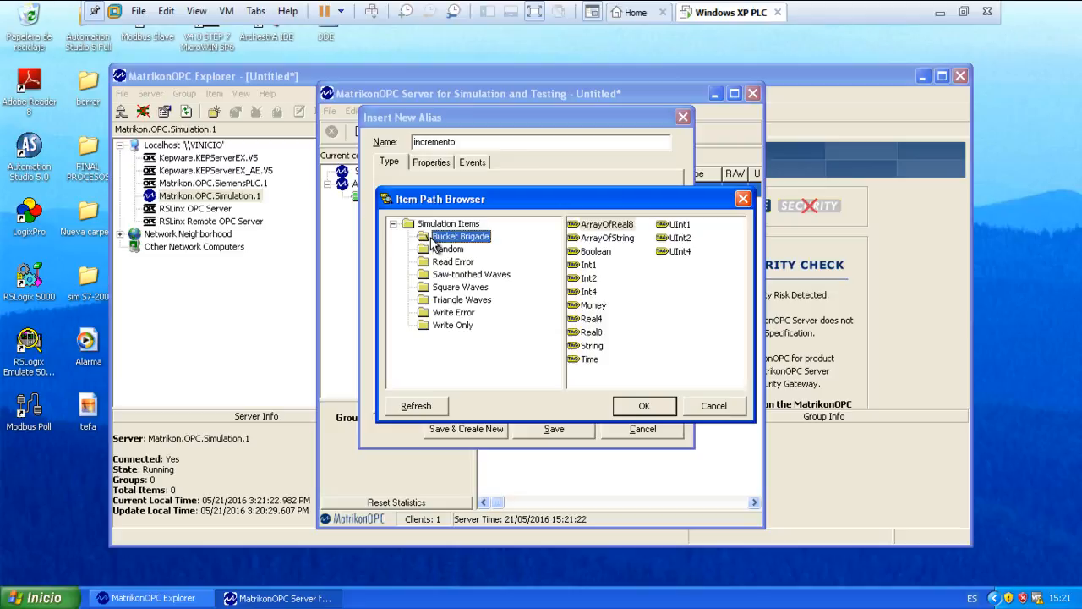
click(607, 226)
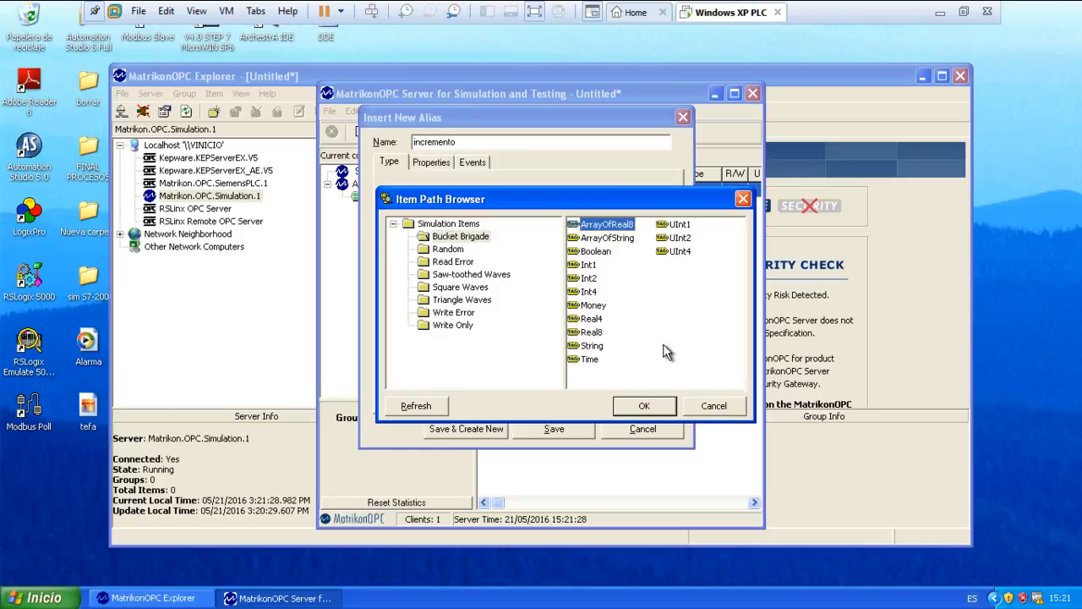
key(Down)
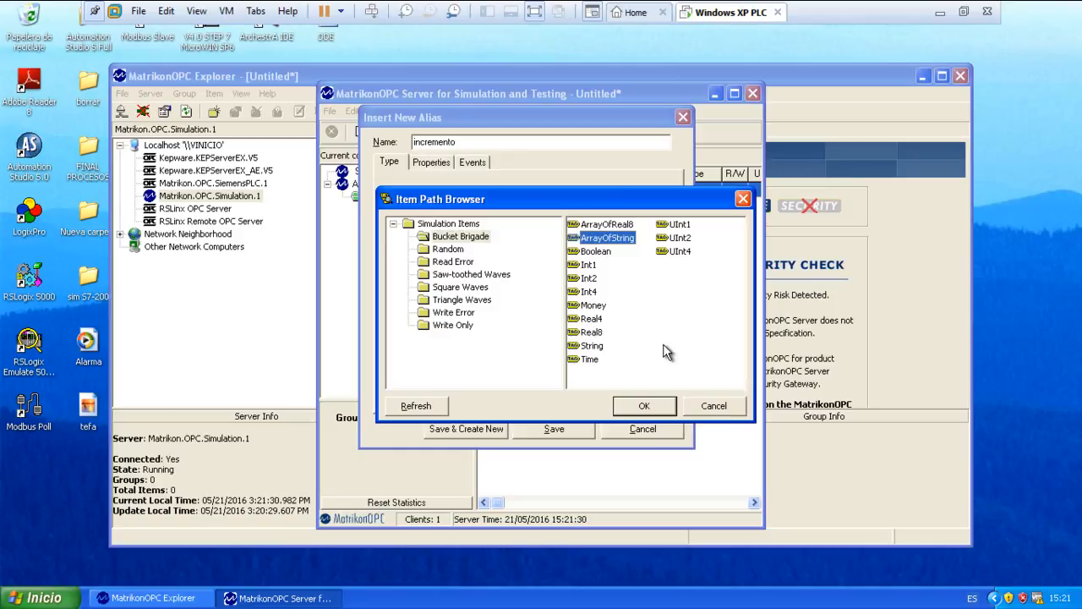
key(Down)
key(Down)
key(Down)
key(Down)
key(Down)
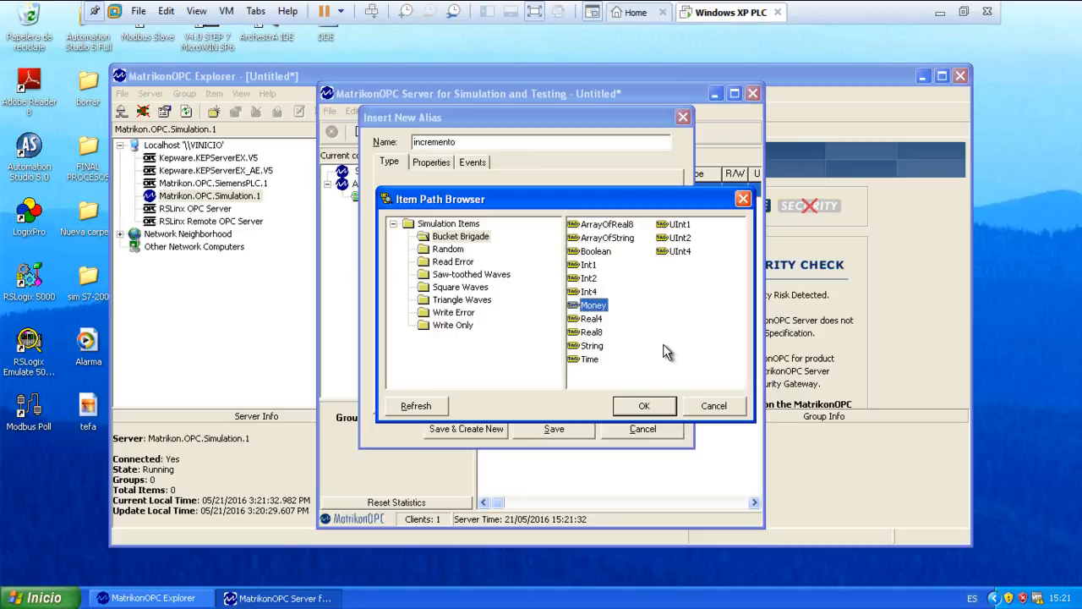
key(Down)
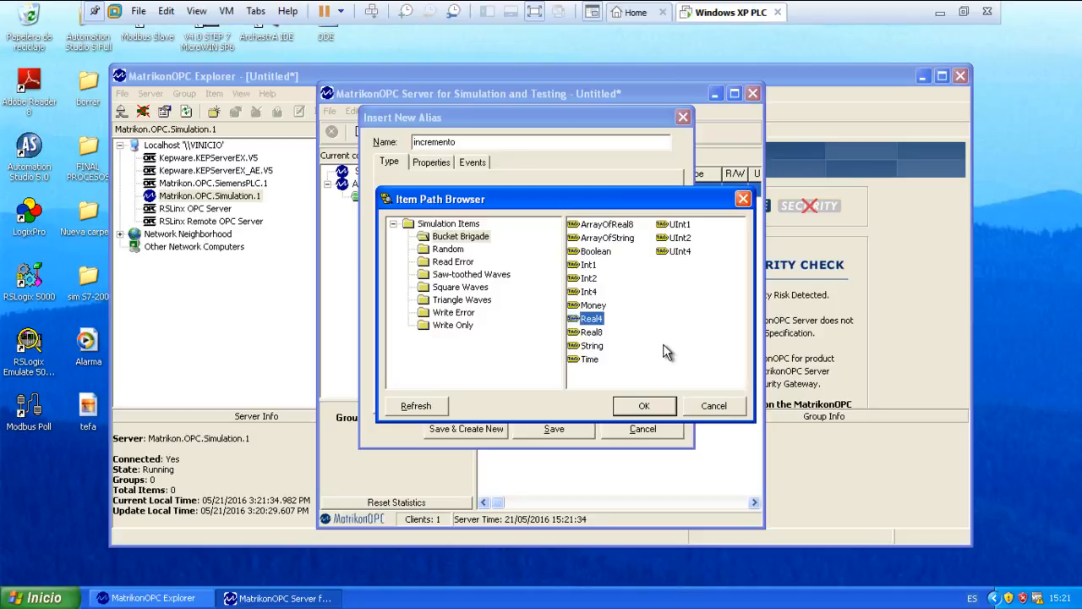
key(Down)
key(Down)
key(Down)
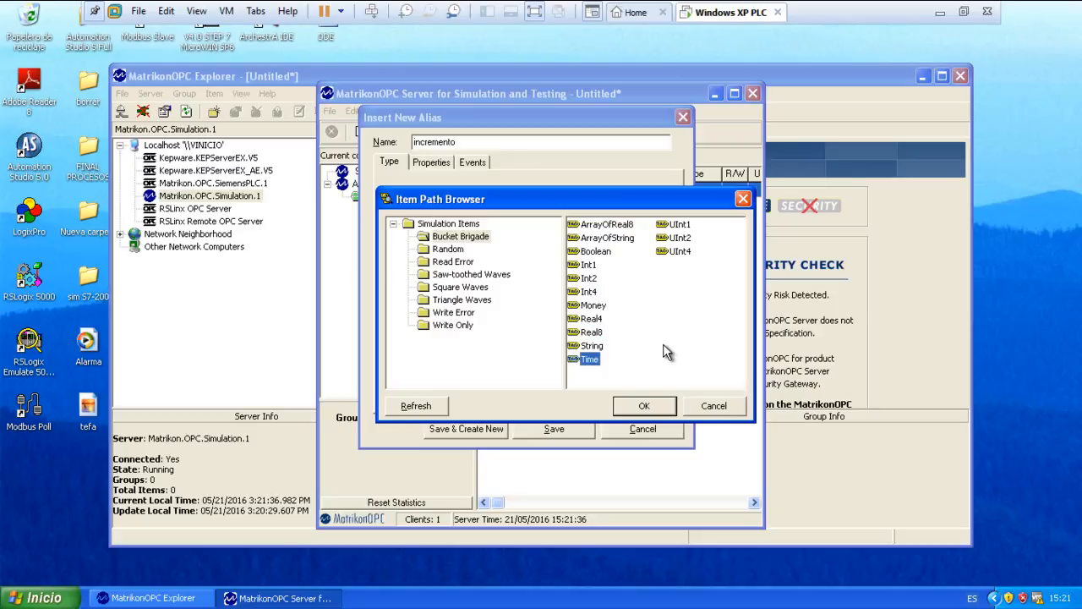
click(675, 240)
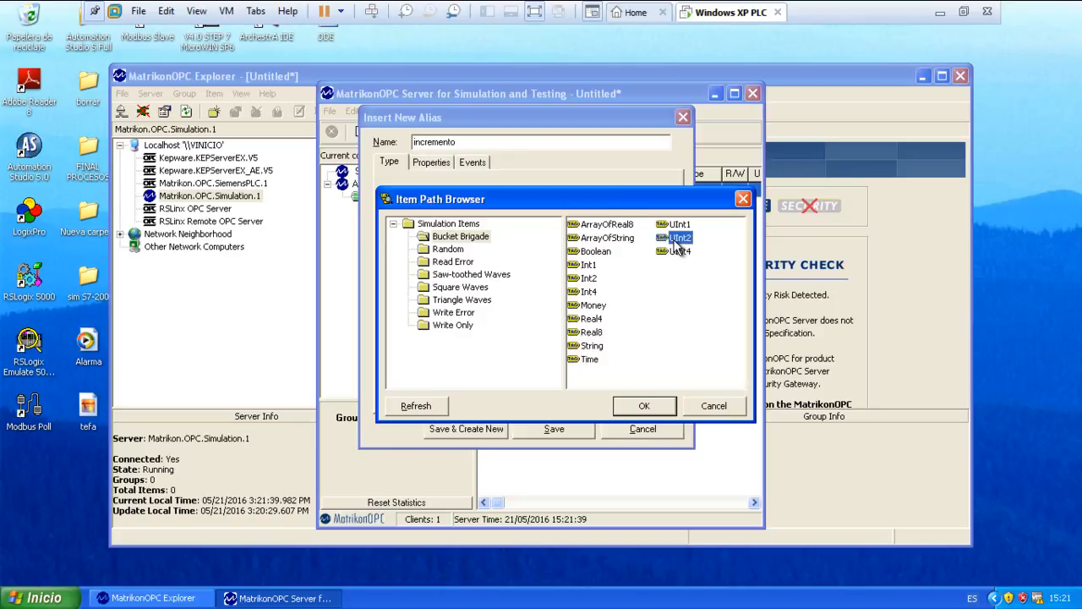
Examine the tags in the Random, Read Error, Saw-toothed Waves and Write Only simulation folders.
click(446, 249)
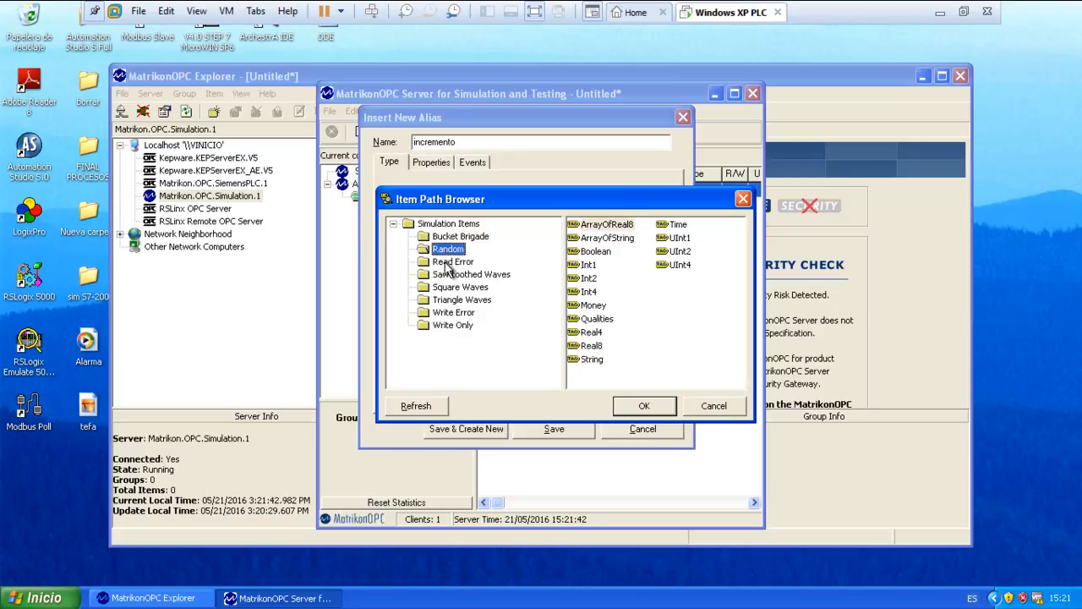
click(446, 261)
click(447, 275)
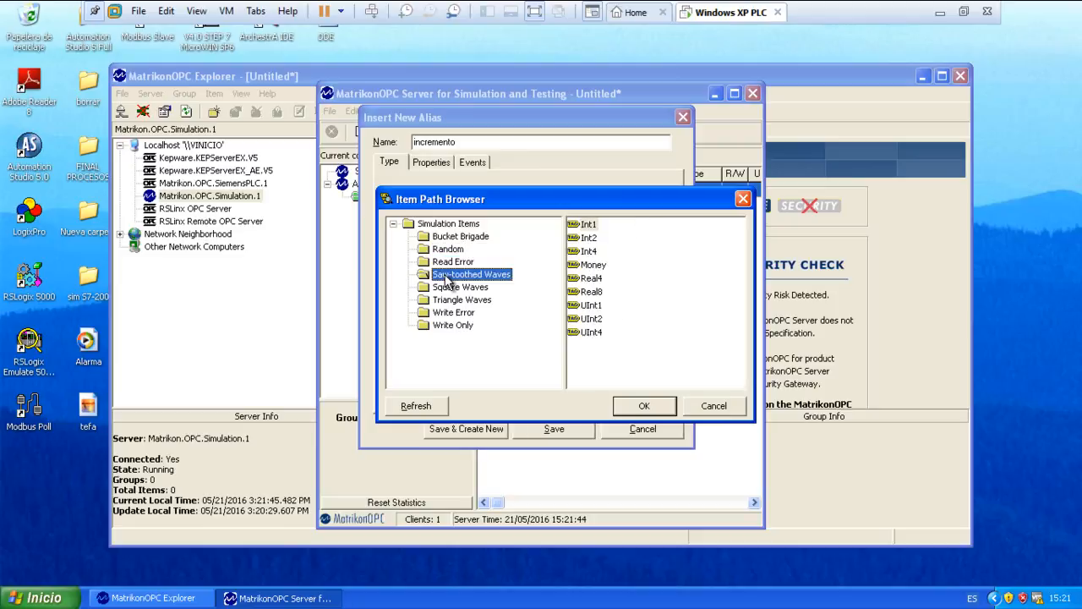
click(453, 330)
Assign ArrayOfString from the Bucket Brigade folder as the basic alias's item path.
click(454, 238)
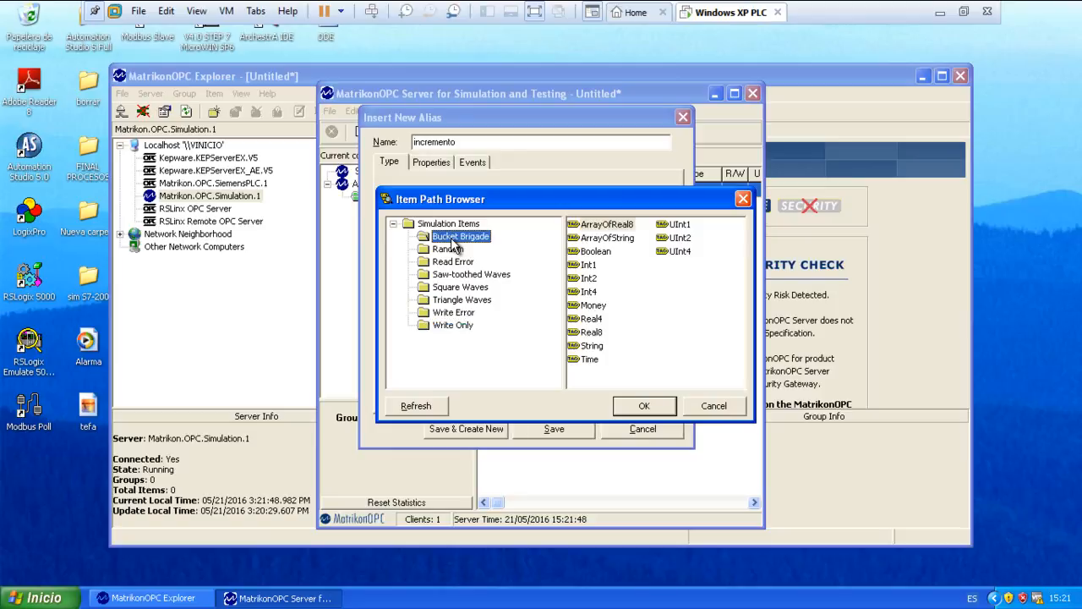
click(605, 240)
double_click(606, 240)
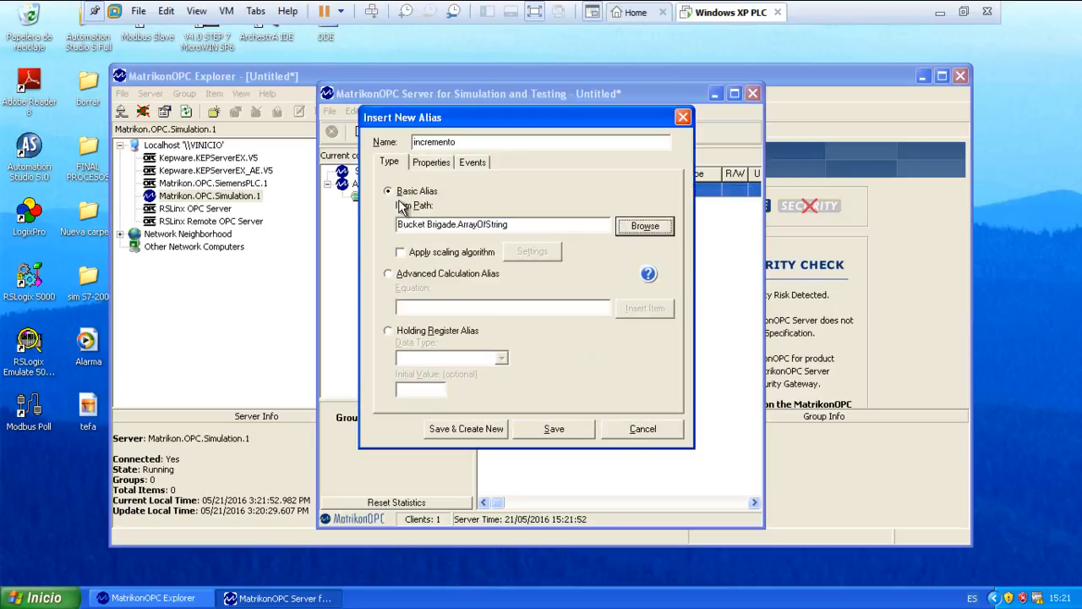
Apply a scaling algorithm to the basic alias and examine the Linear, Square Root and Expression Engine options, leaving the scaling settings without saving.
click(401, 253)
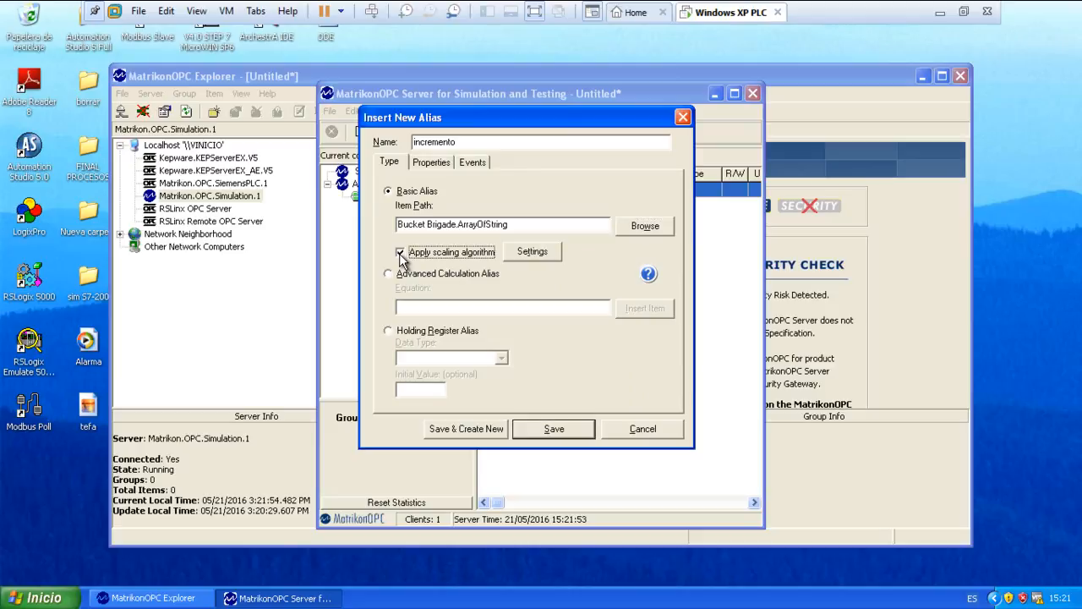
click(543, 254)
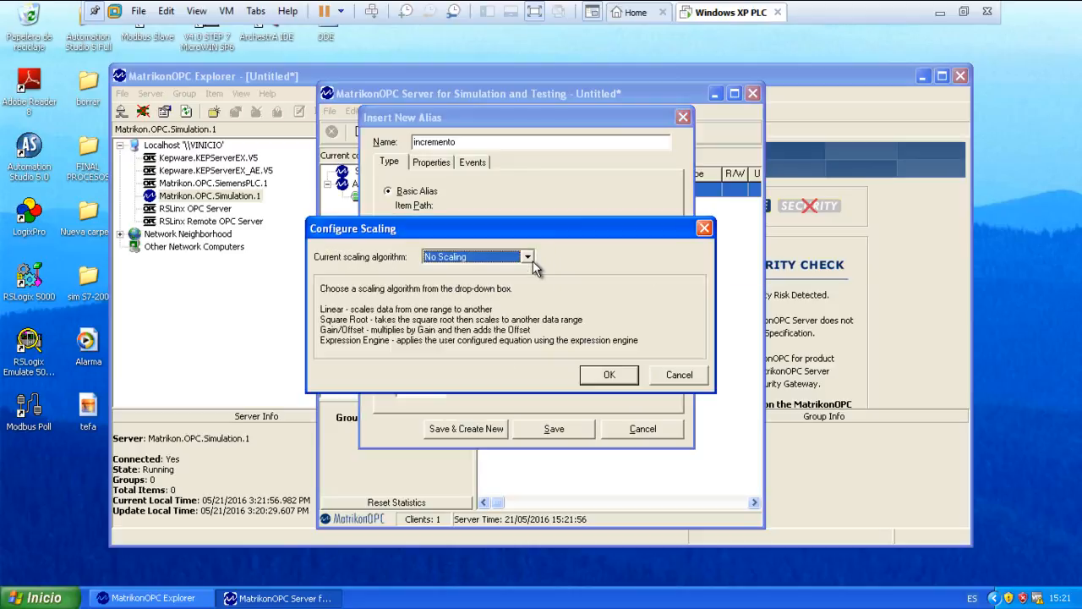
click(528, 257)
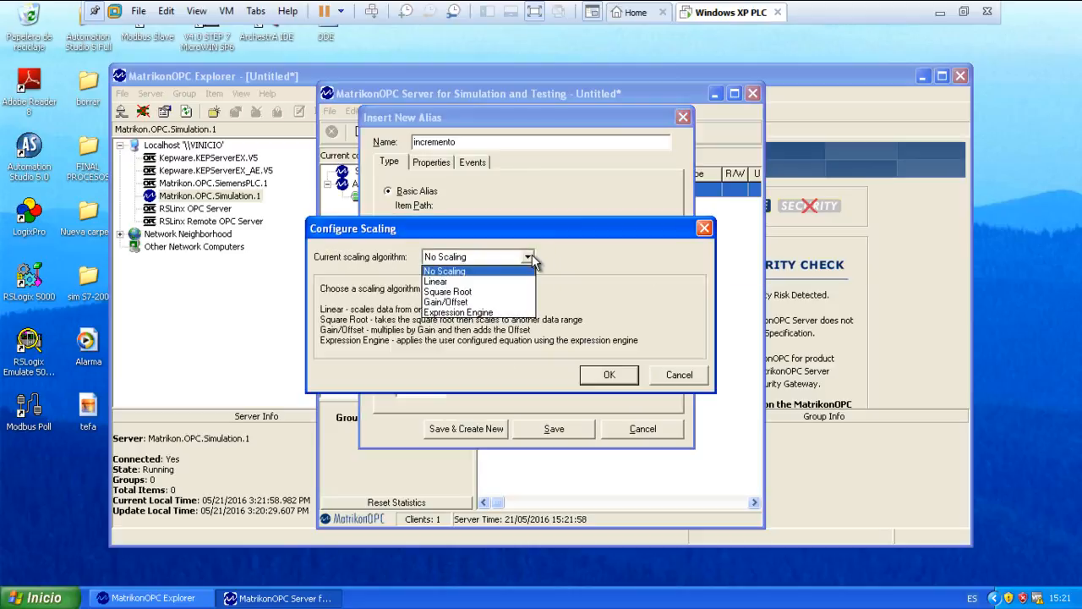
click(474, 282)
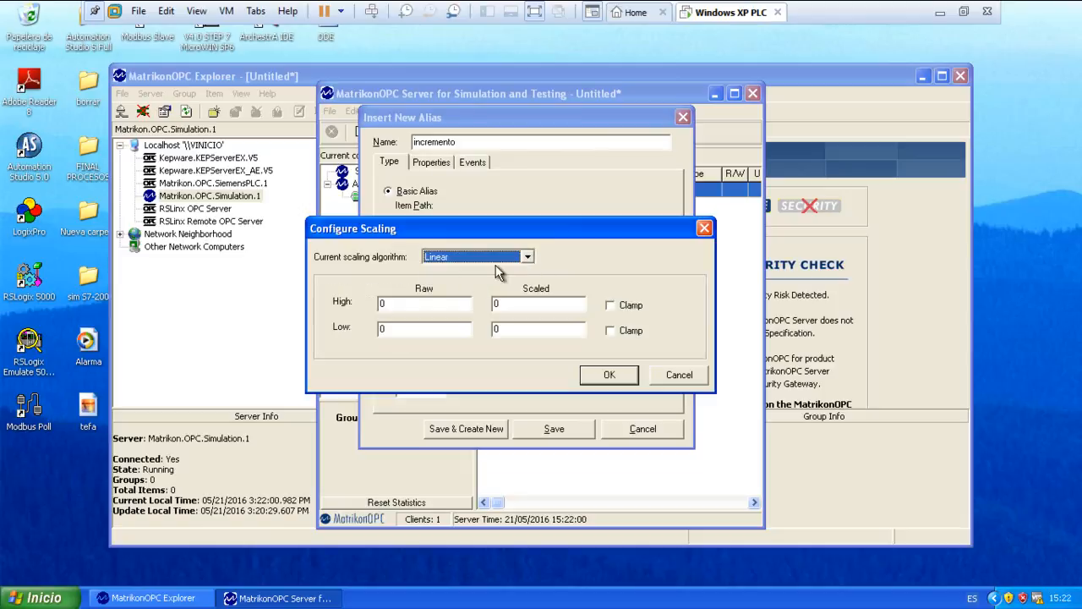
click(528, 257)
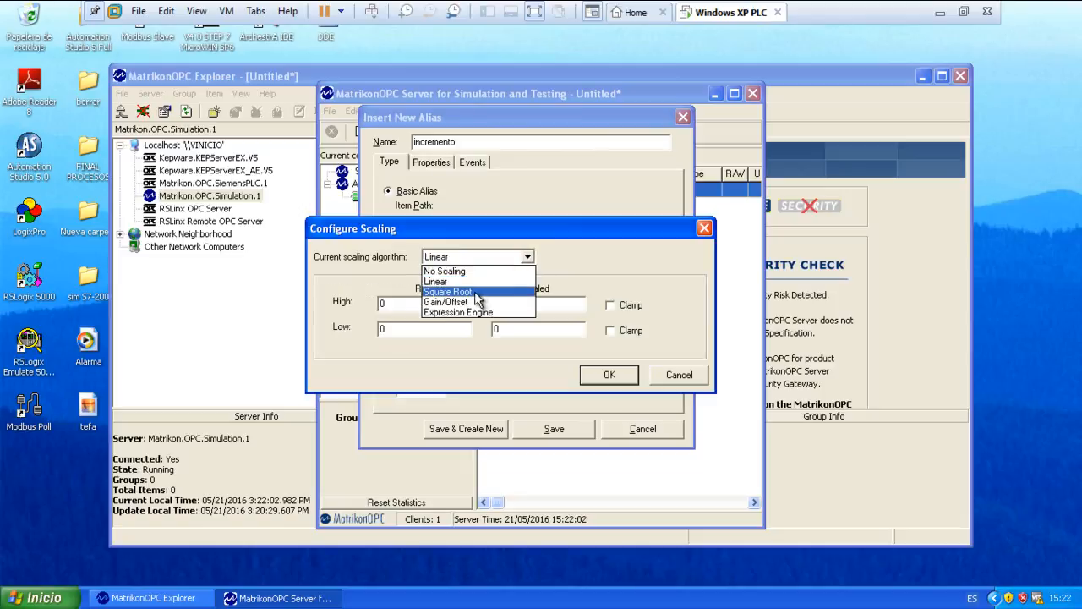
click(476, 292)
click(528, 257)
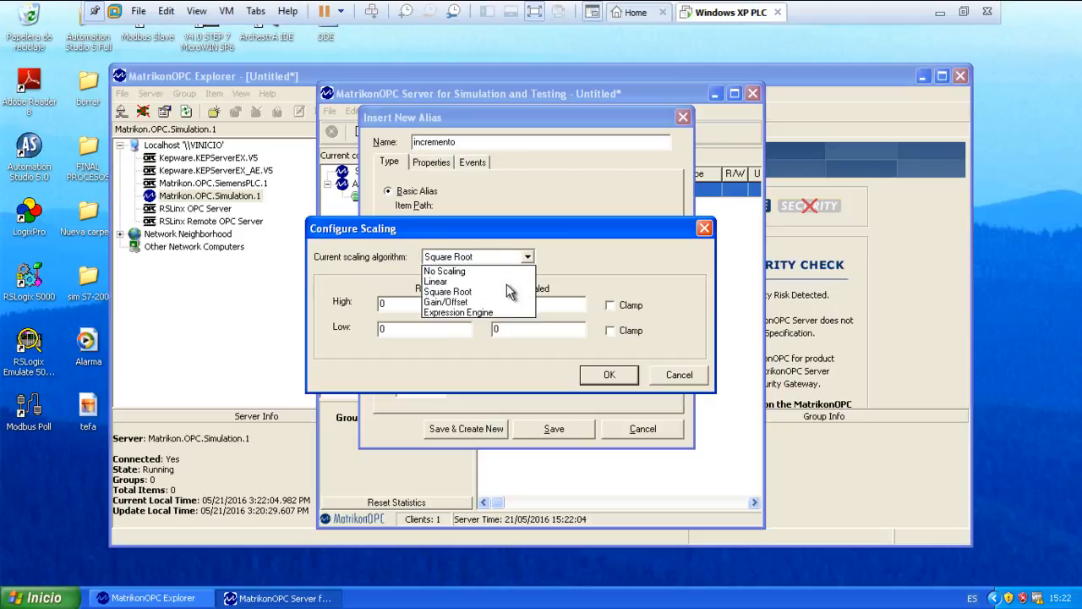
click(482, 315)
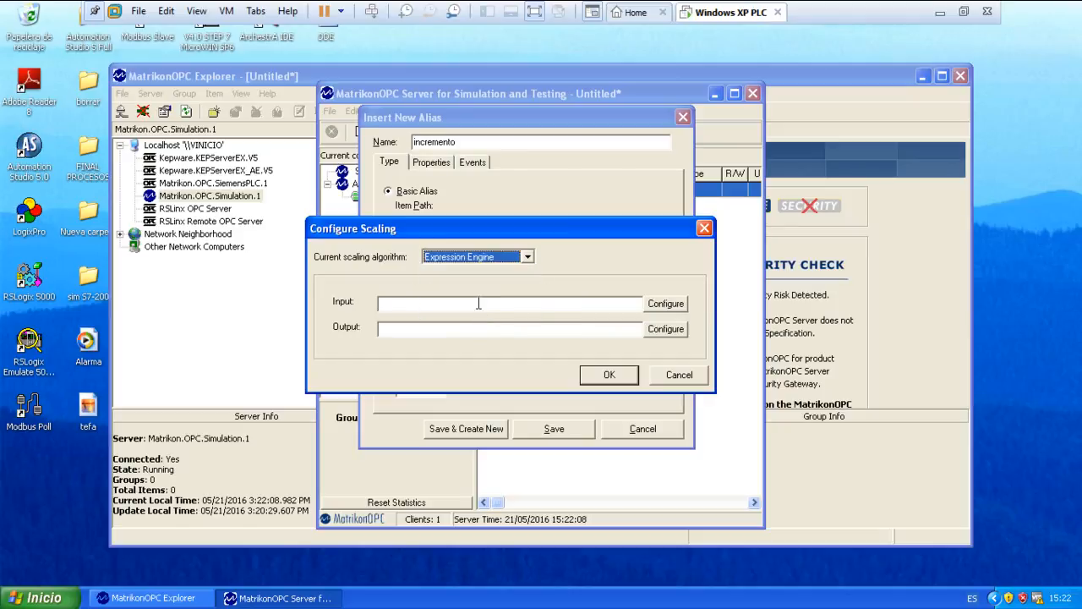
click(670, 377)
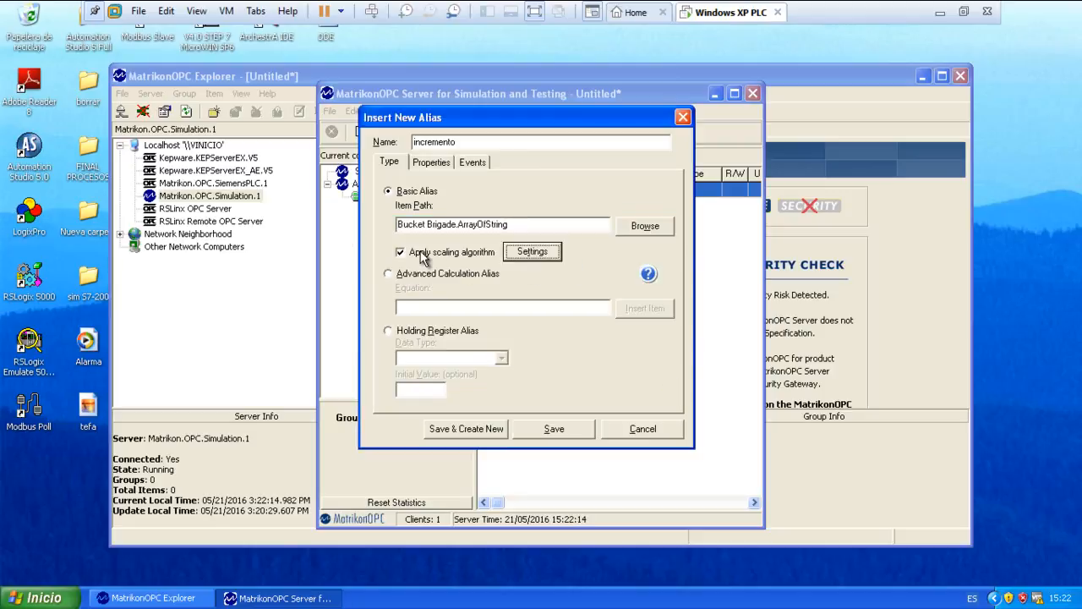
Make incremento an Advanced Calculation Alias with the equation [Bucket Brigade.Int1]+[Bucket Brigade.Int2] and save it.
click(389, 275)
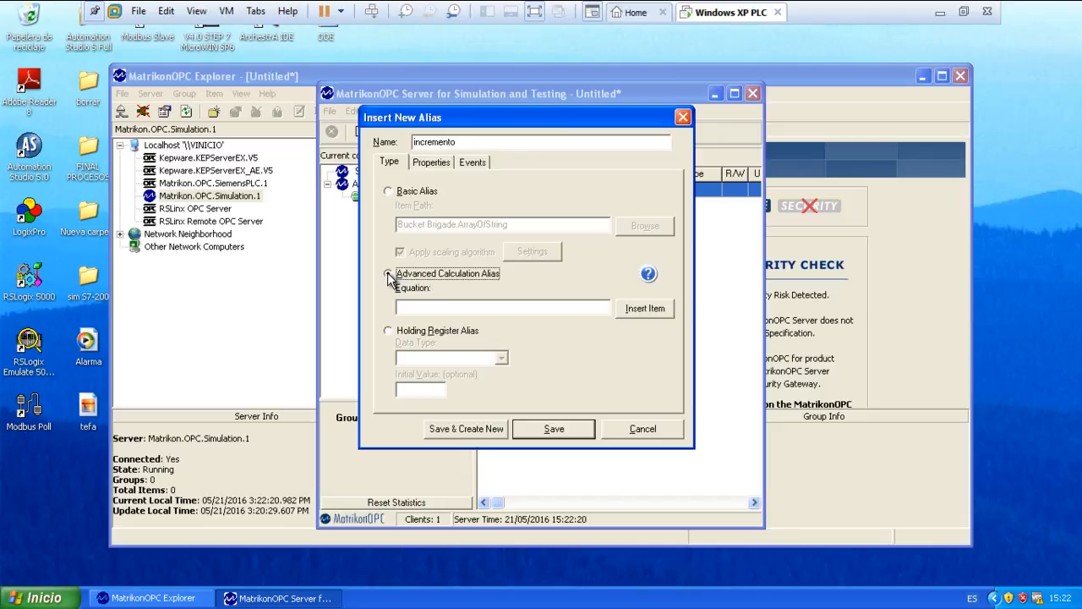
click(429, 306)
click(641, 311)
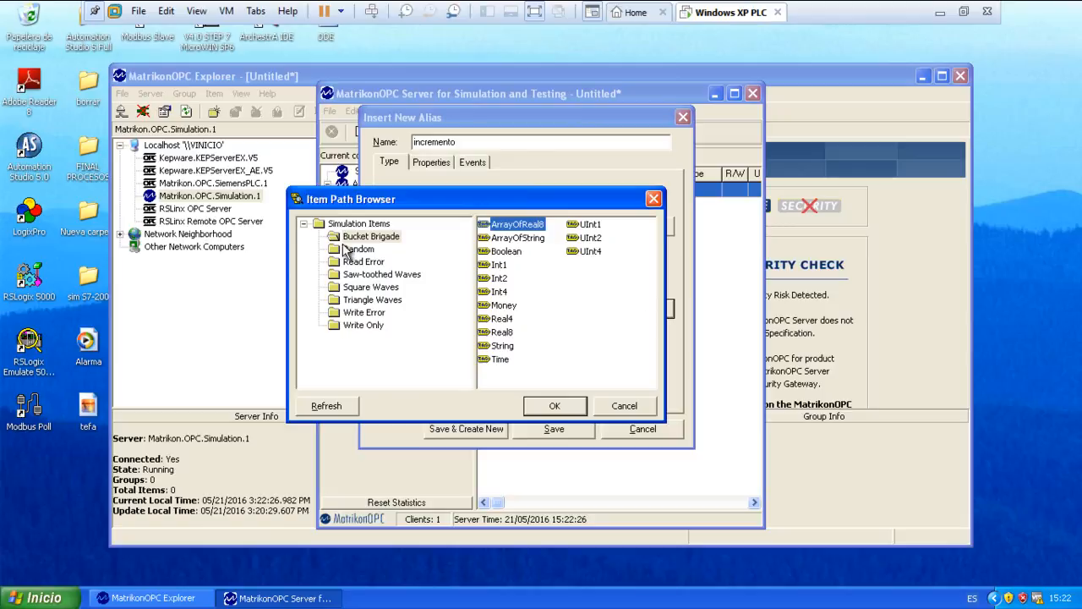
double_click(498, 265)
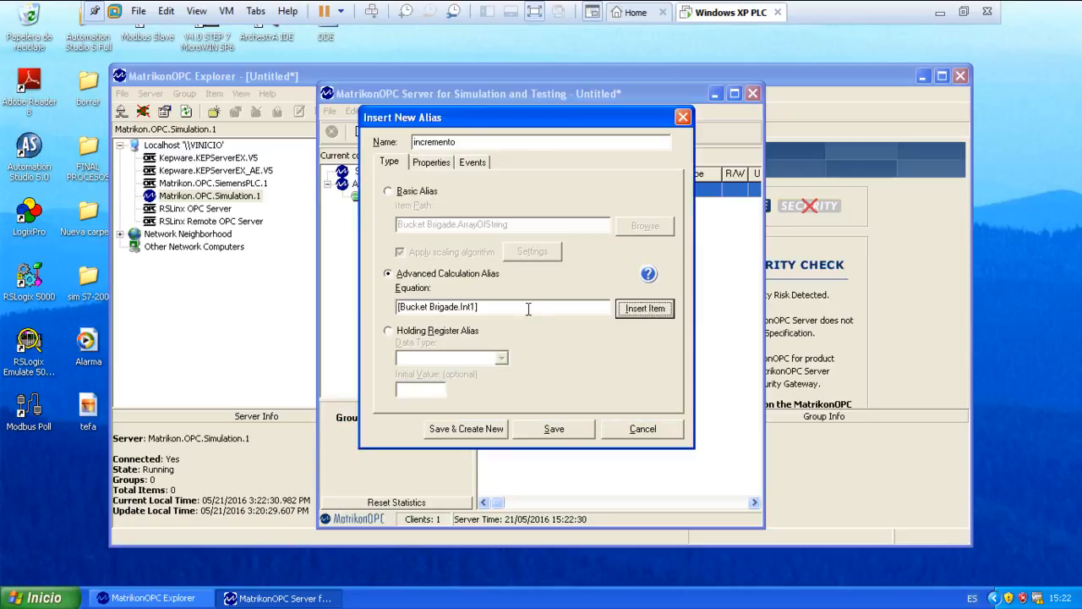
text(+1)
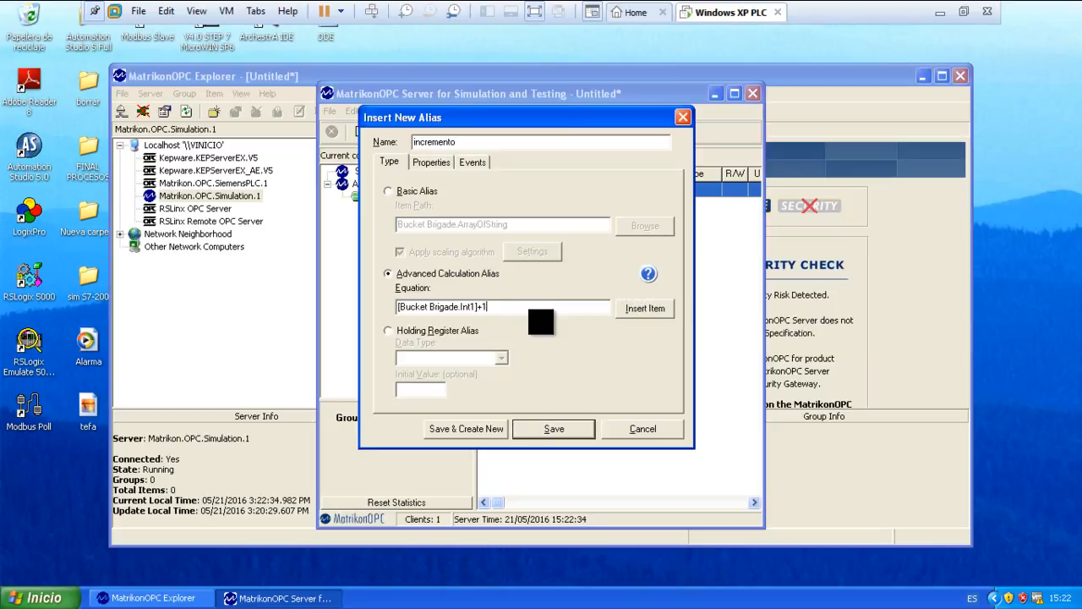
key(BackSpace)
click(644, 308)
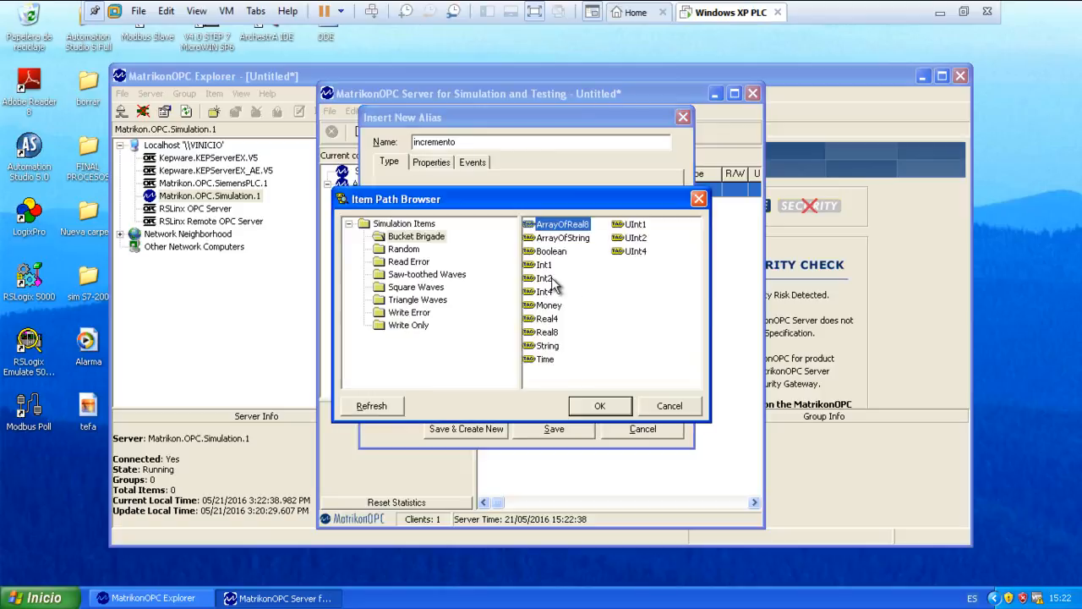
double_click(546, 279)
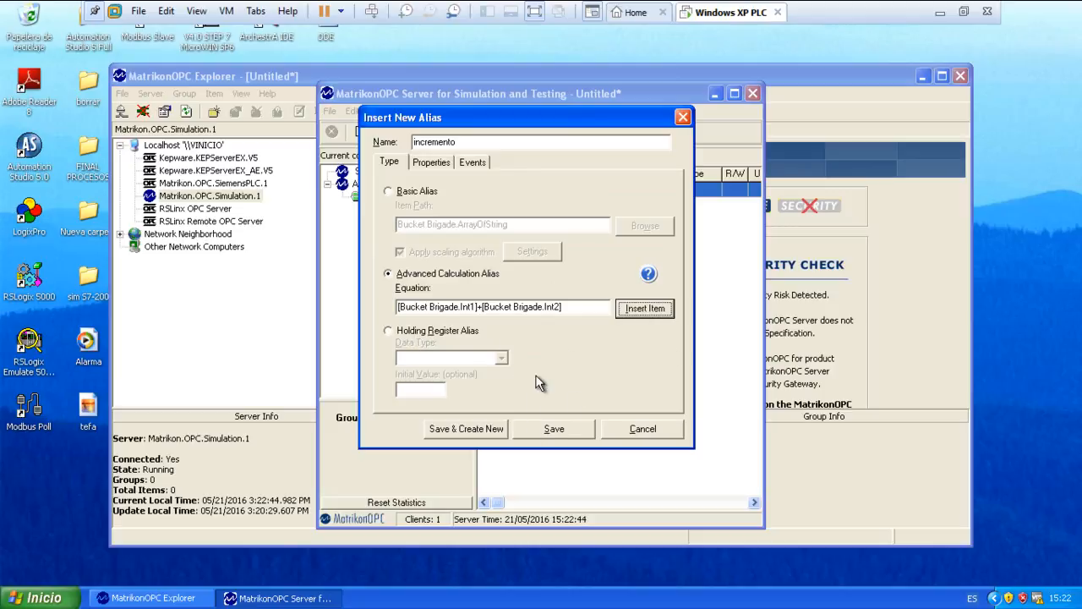
click(555, 427)
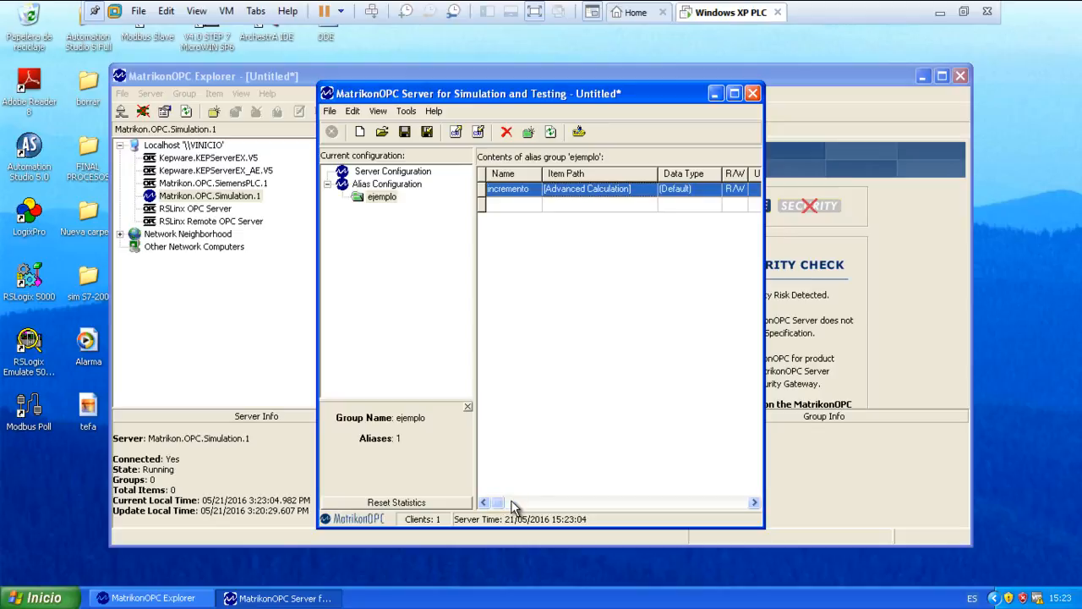
Examine the remaining columns of the incremento alias in the ejemplo group's contents.
click(754, 503)
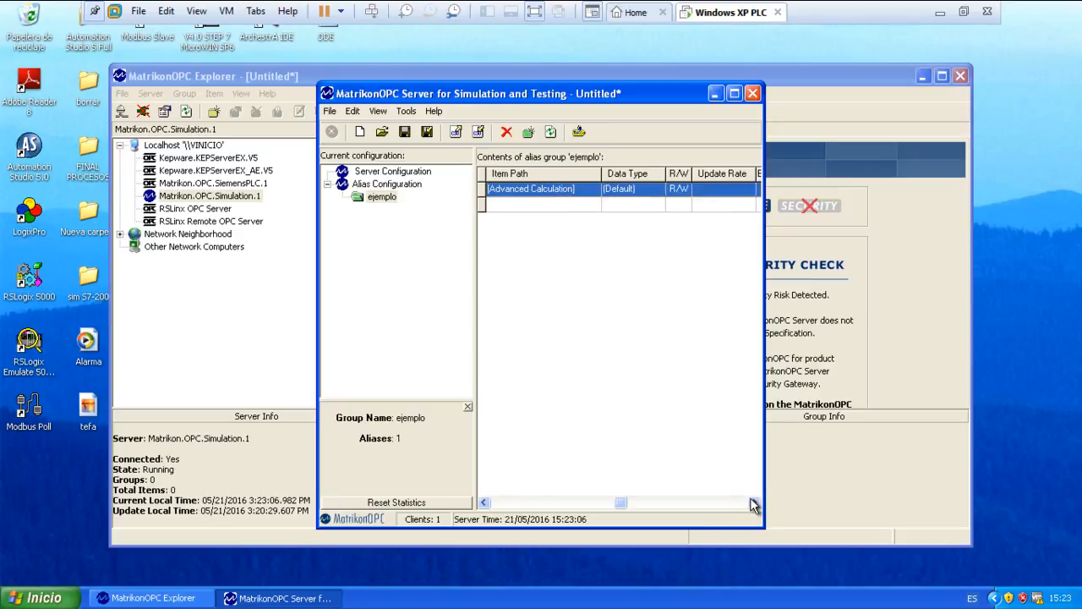
click(754, 503)
click(484, 503)
click(483, 502)
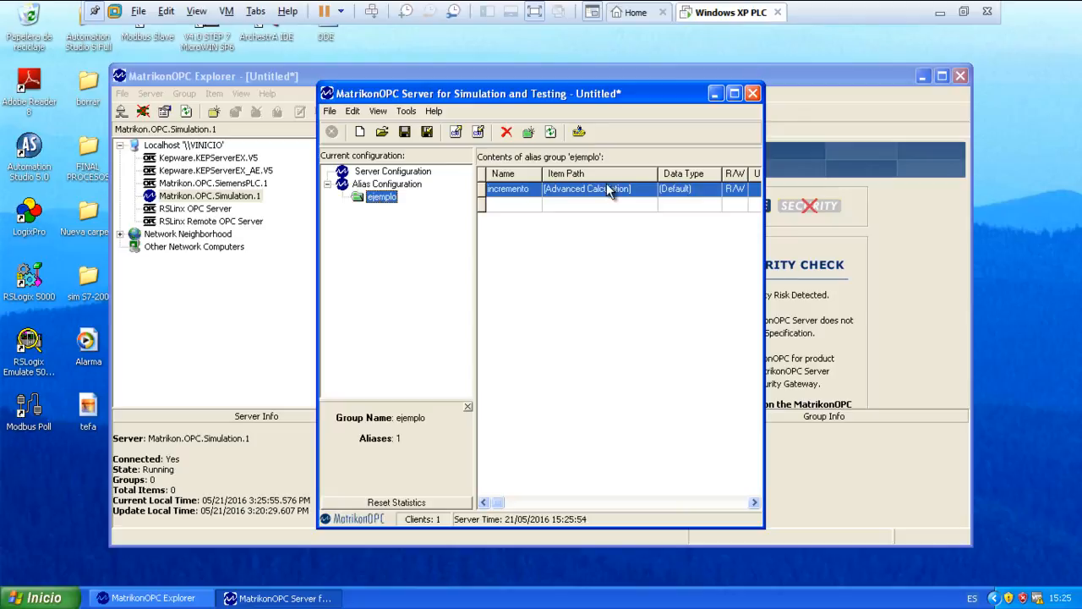
Switch to MatrikonOPC Explorer and start adding tags to a group on the Matrikon.OPC.Simulation.1 server.
click(156, 366)
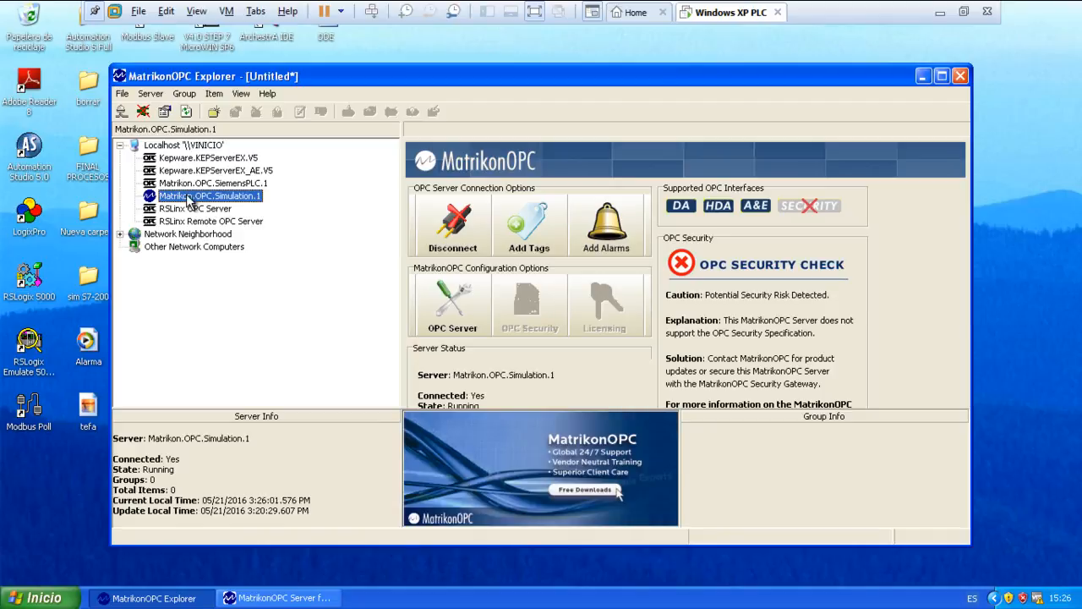
click(540, 245)
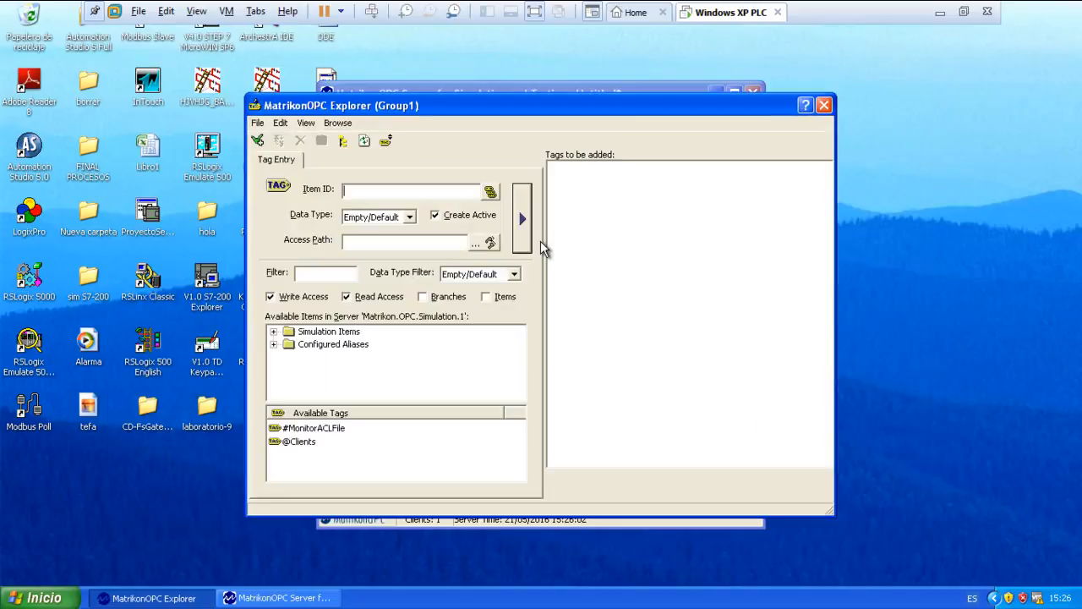
drag(512, 104, 454, 87)
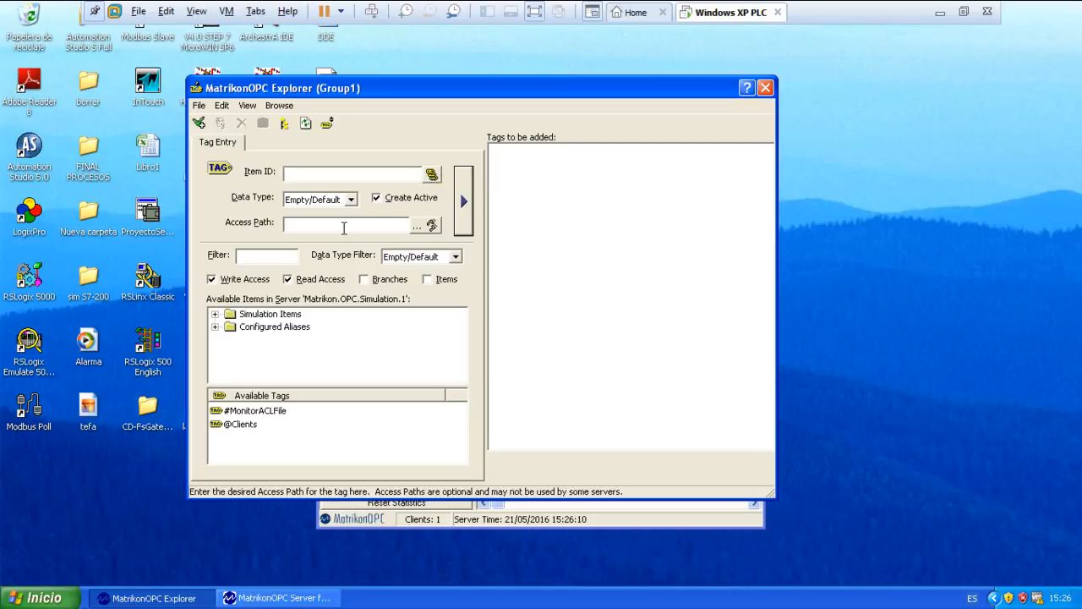
Examine the Simulation Items folders and the available tags in Bucket Brigade.
click(214, 315)
click(253, 337)
click(258, 328)
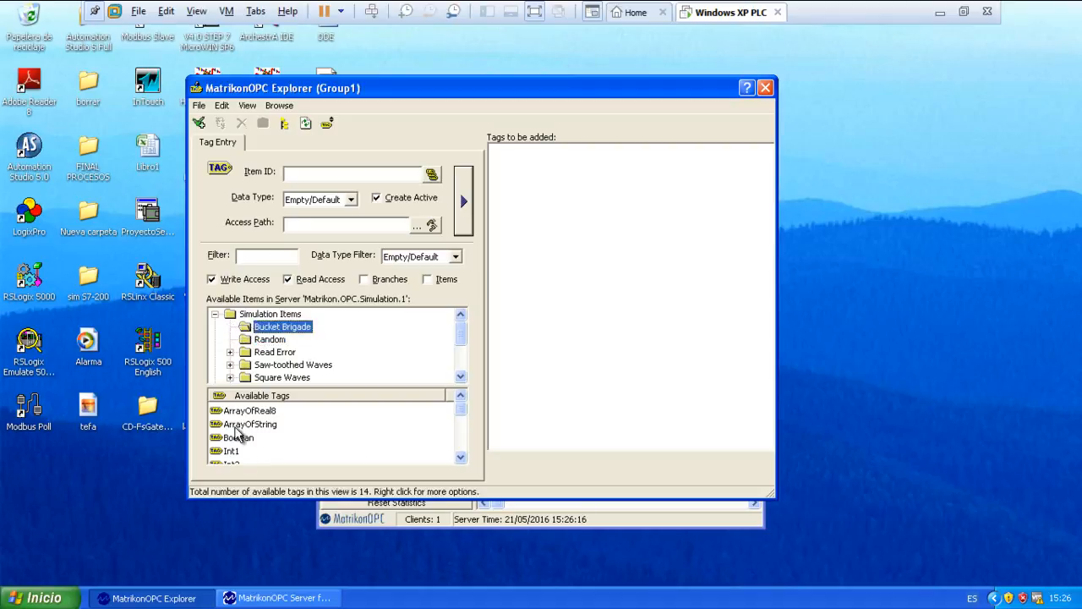
click(236, 428)
click(253, 355)
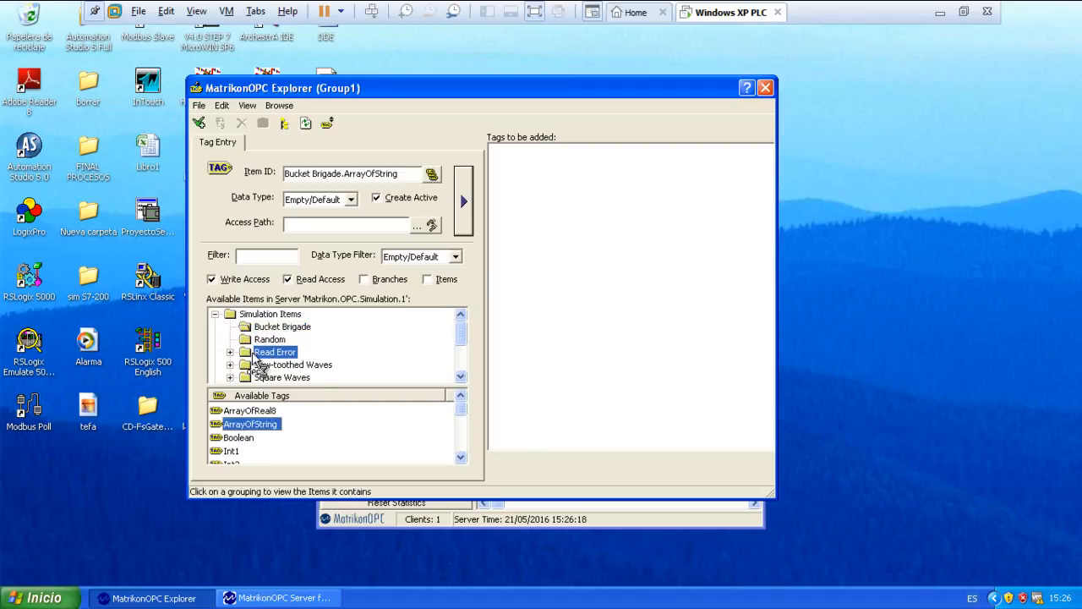
click(214, 314)
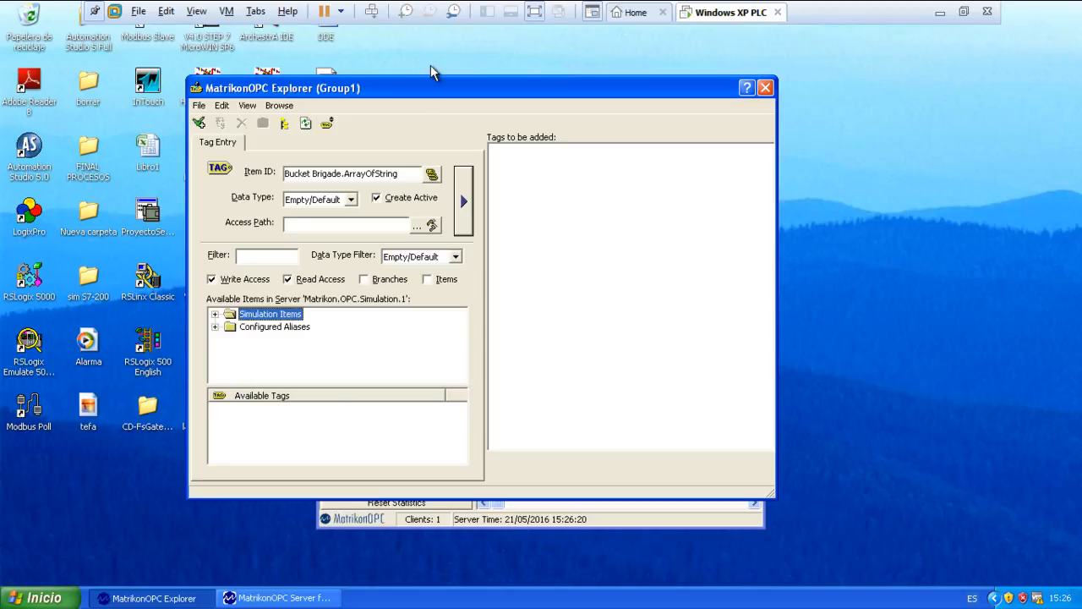
Add the incremento tag from the ejemplo group of Configured Aliases to the tags to be added.
click(216, 328)
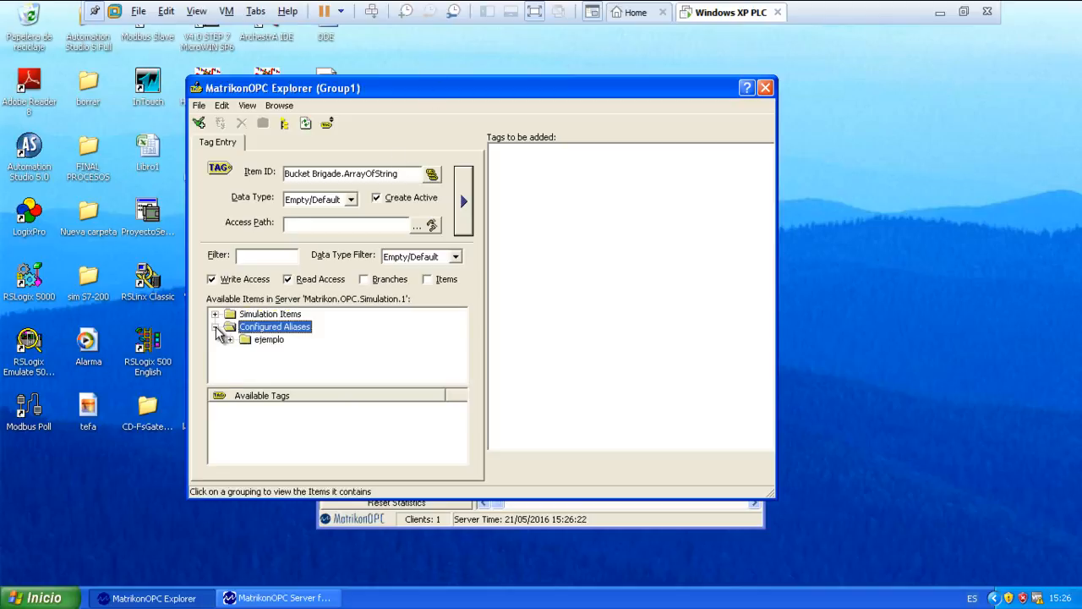
click(231, 341)
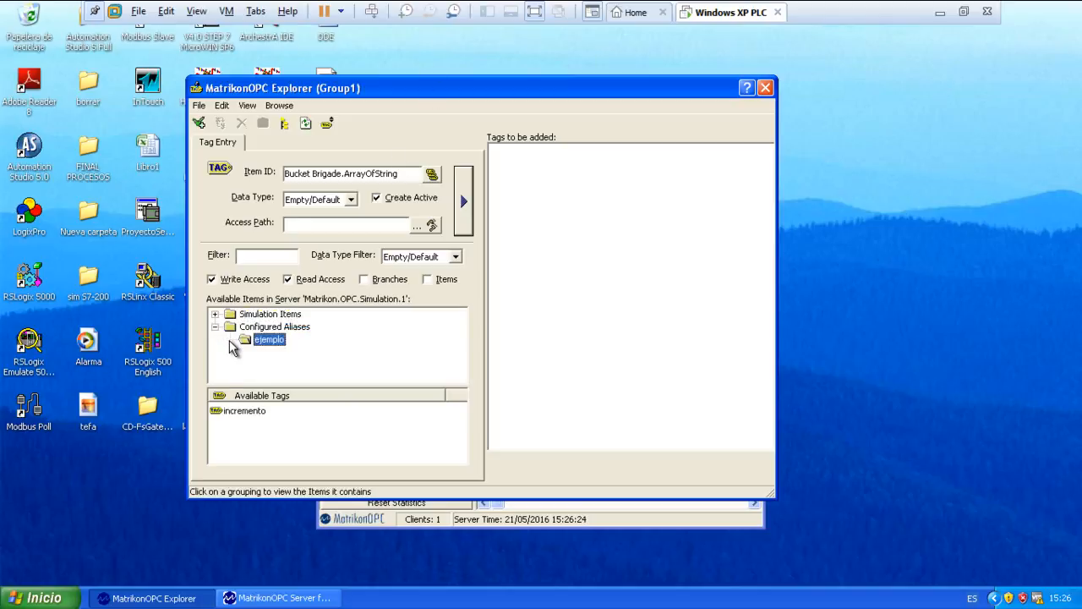
double_click(241, 412)
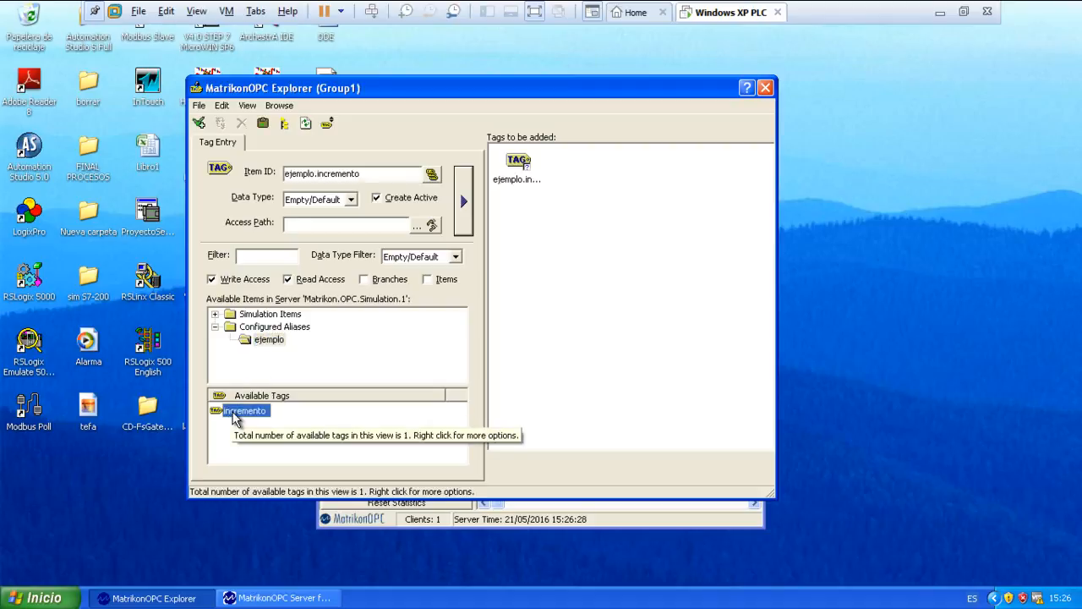
Add Int1 and Int2 from Bucket Brigade to the tag list and accept the tags into Group1.
click(215, 315)
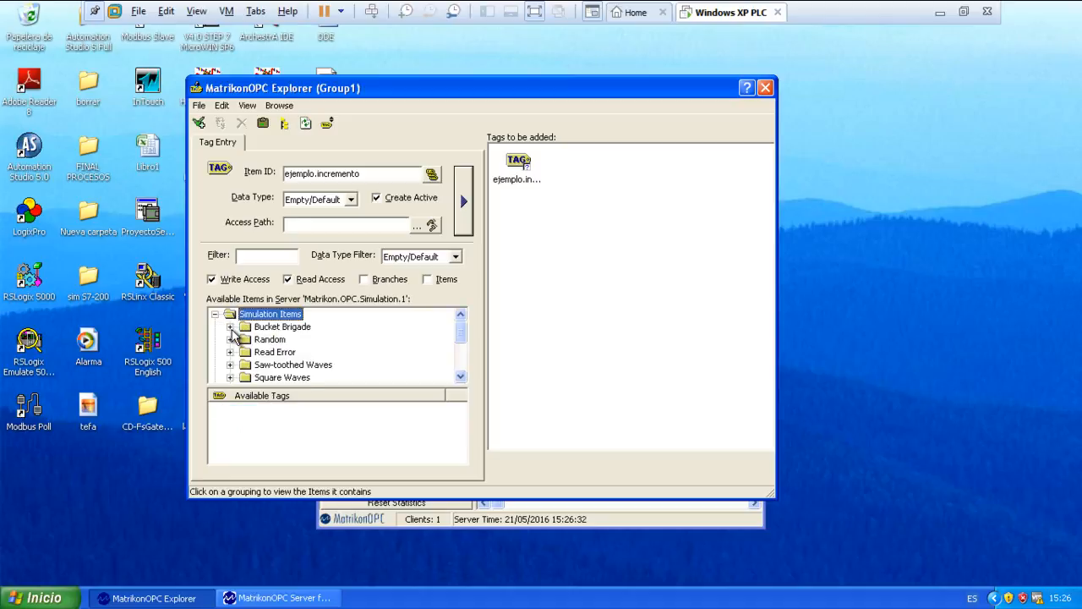
click(234, 328)
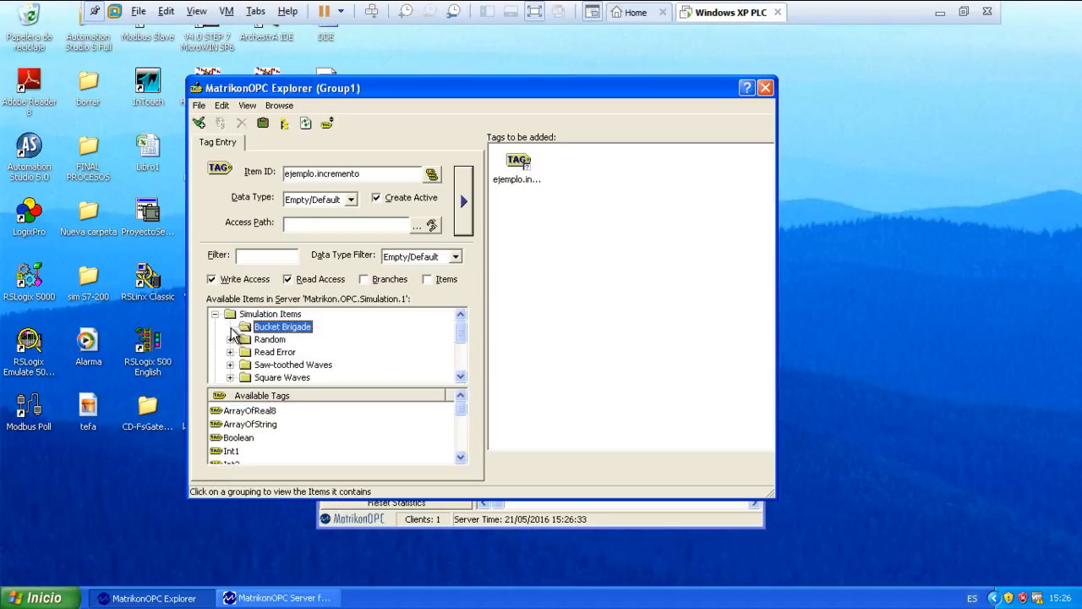
double_click(230, 452)
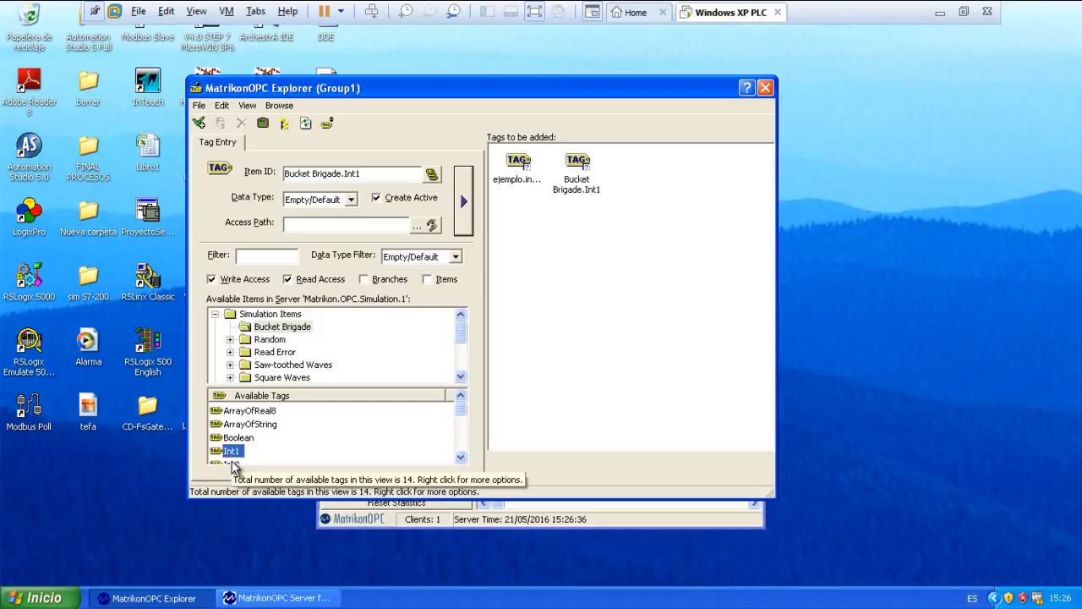
double_click(233, 464)
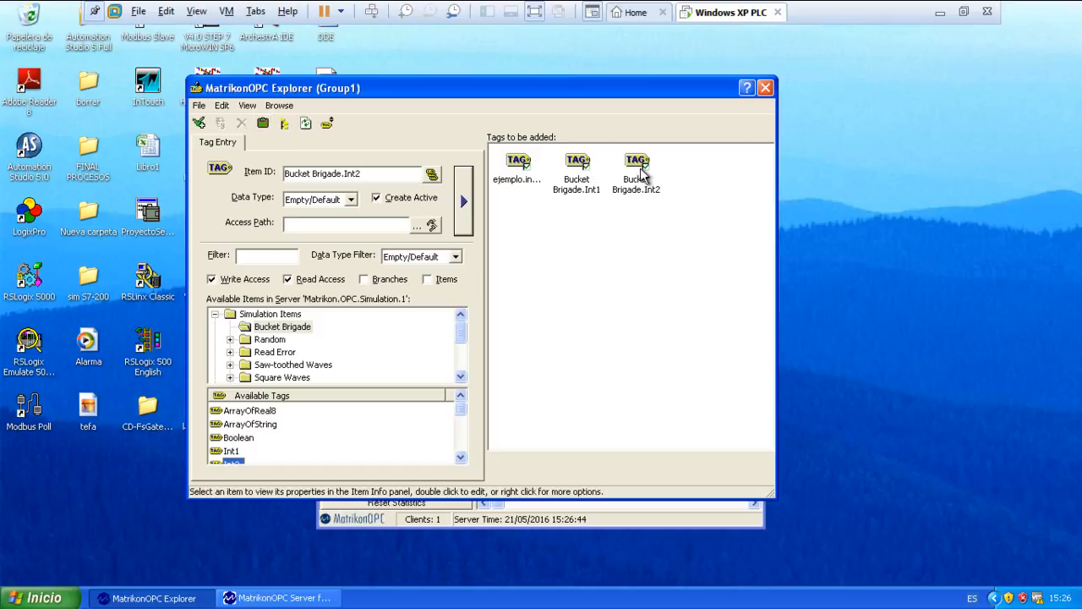
click(200, 123)
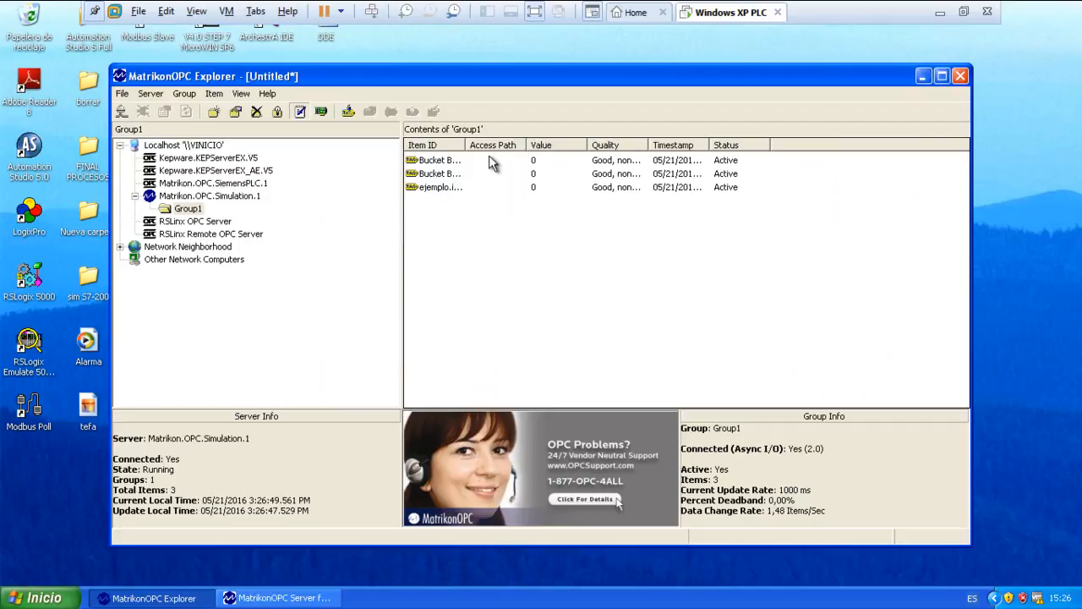
Check the values of the three Group1 items and write the value 3 to Bucket Brigade.Int1.
click(537, 163)
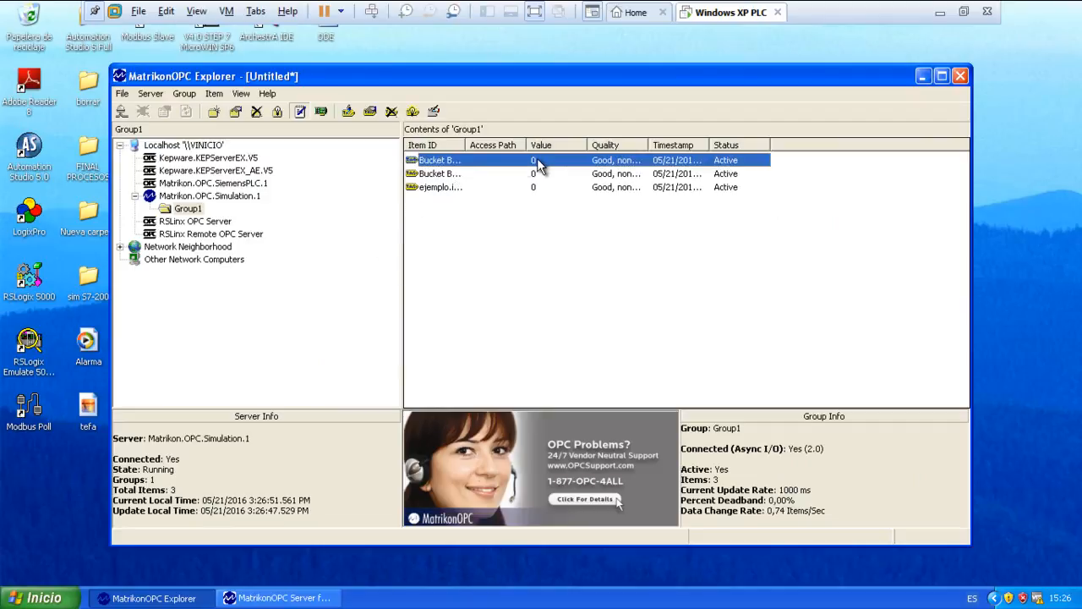
click(538, 174)
click(538, 187)
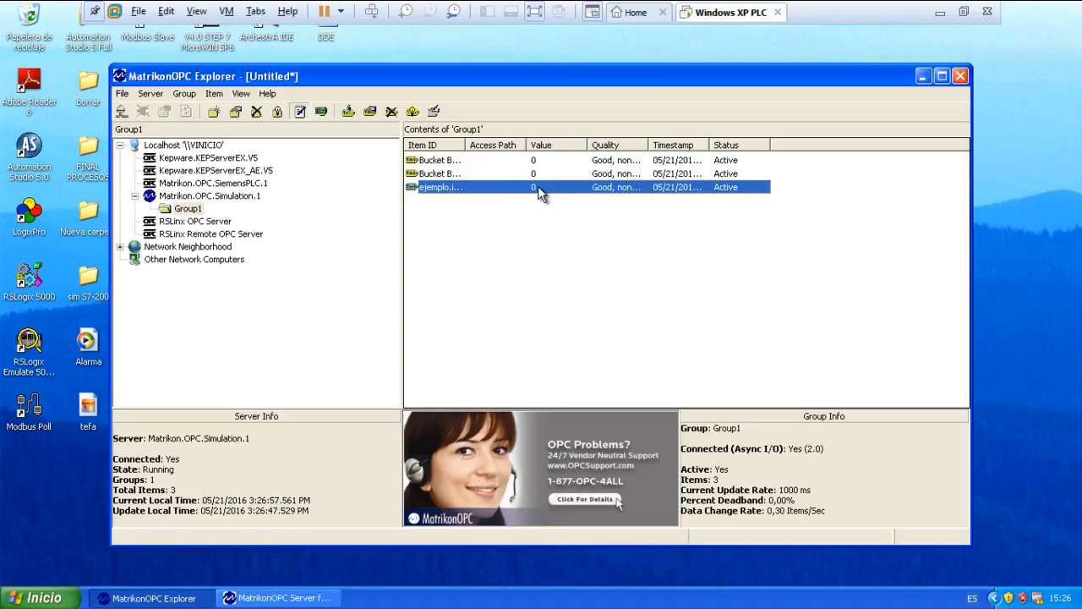
right_click(542, 161)
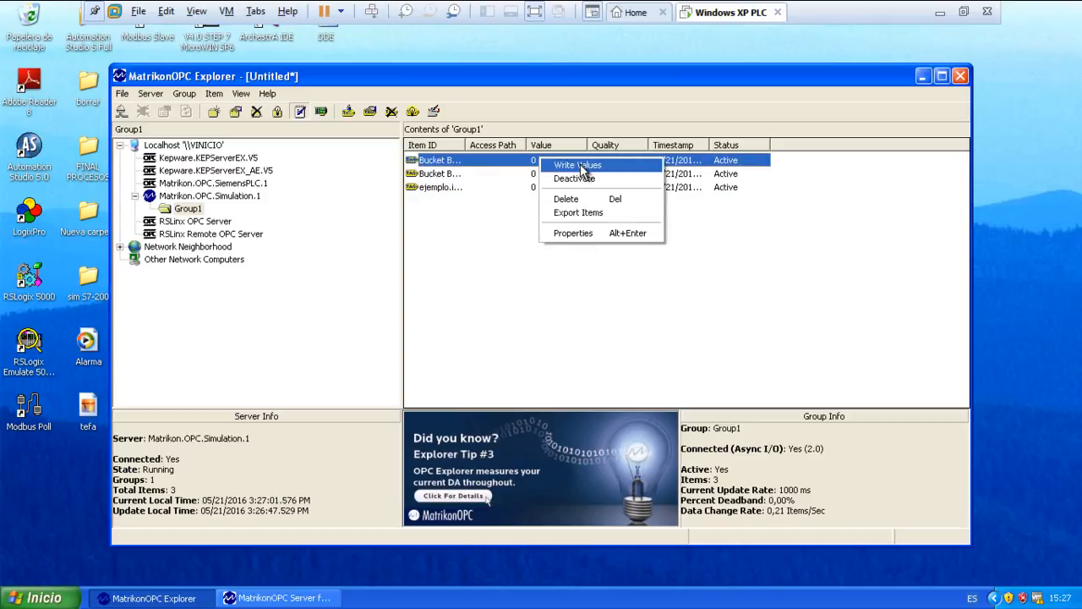
click(582, 167)
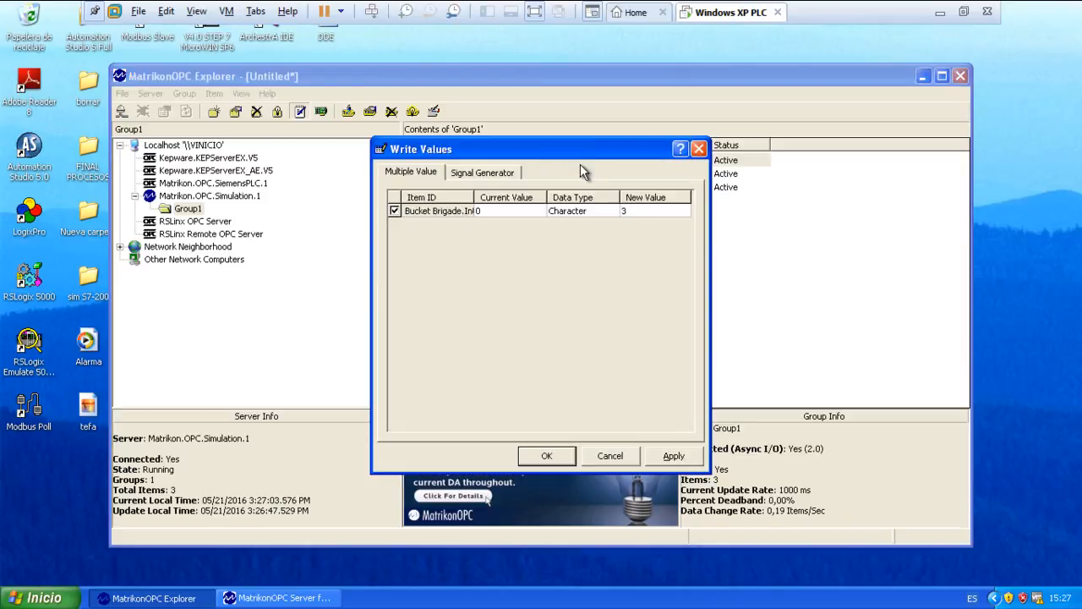
click(547, 456)
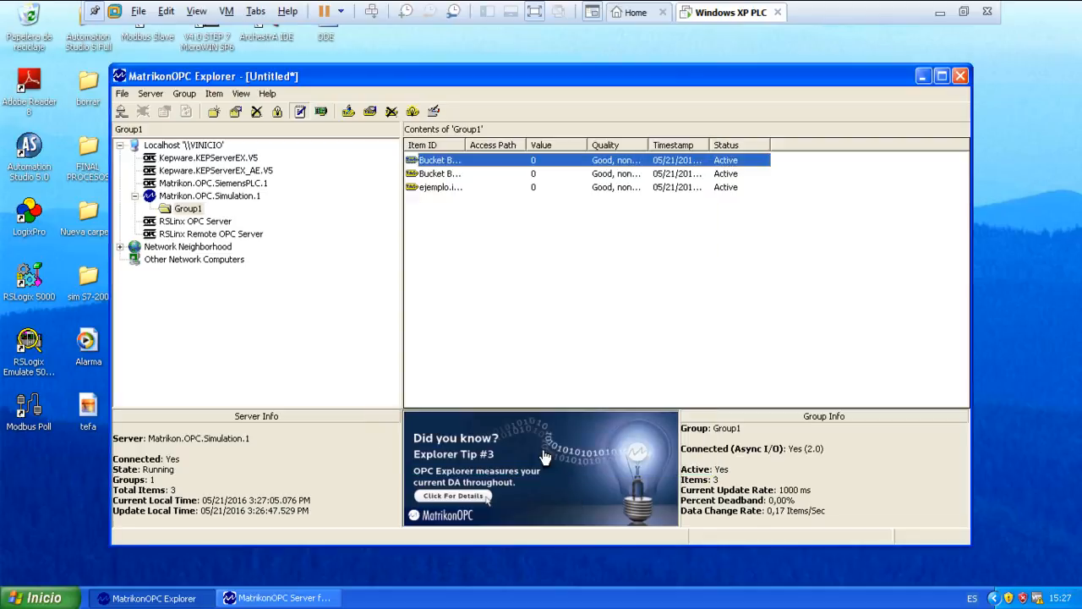
Write the value 4 to Bucket Brigade.Int2 and compare both integer values with the ejemplo.incremento result.
right_click(533, 176)
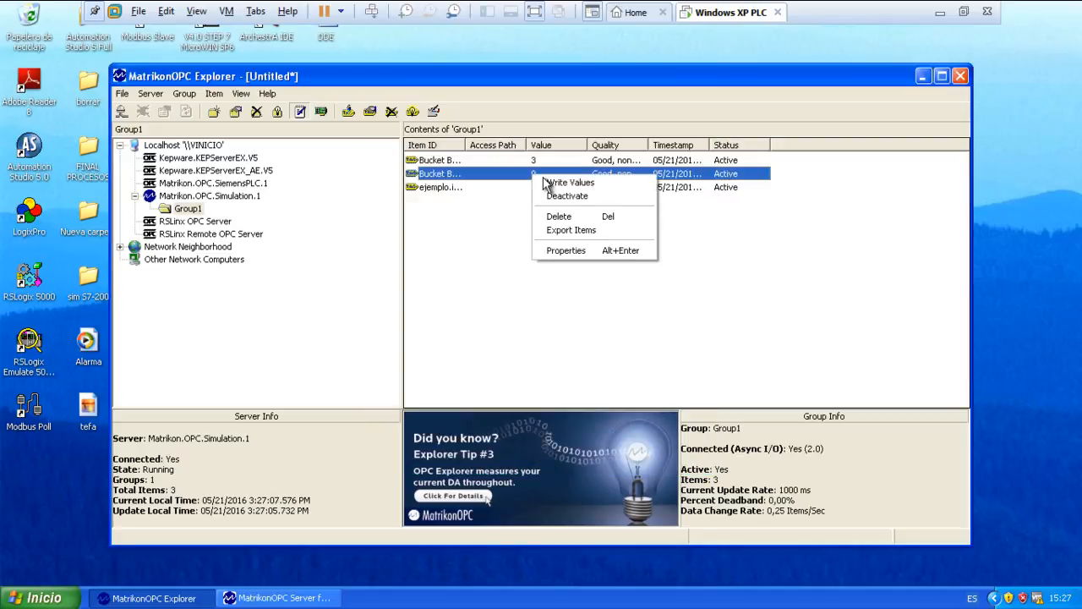
click(552, 180)
text(4)
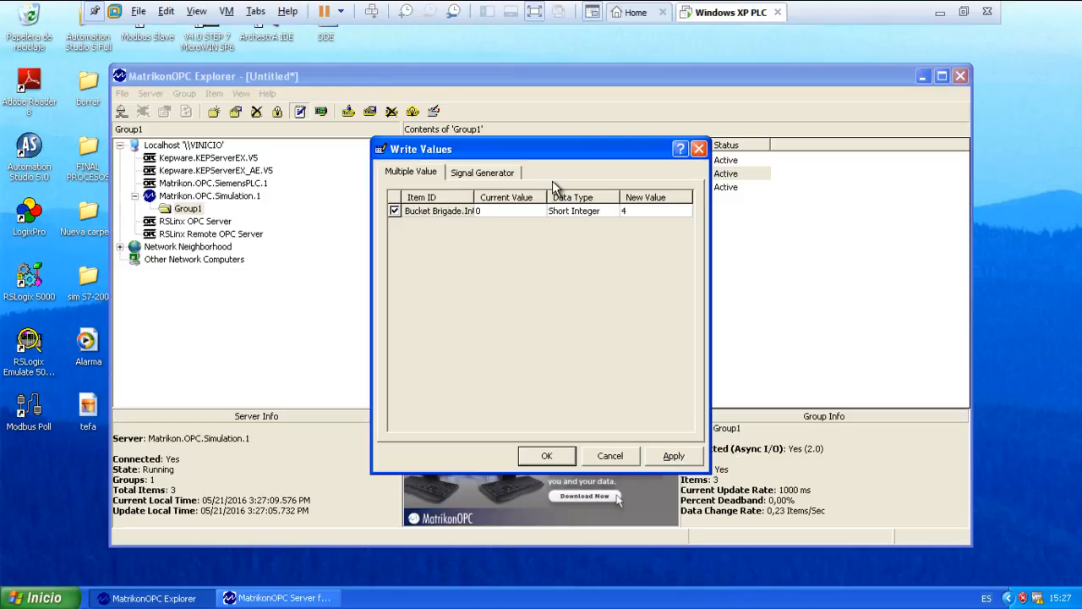
click(546, 454)
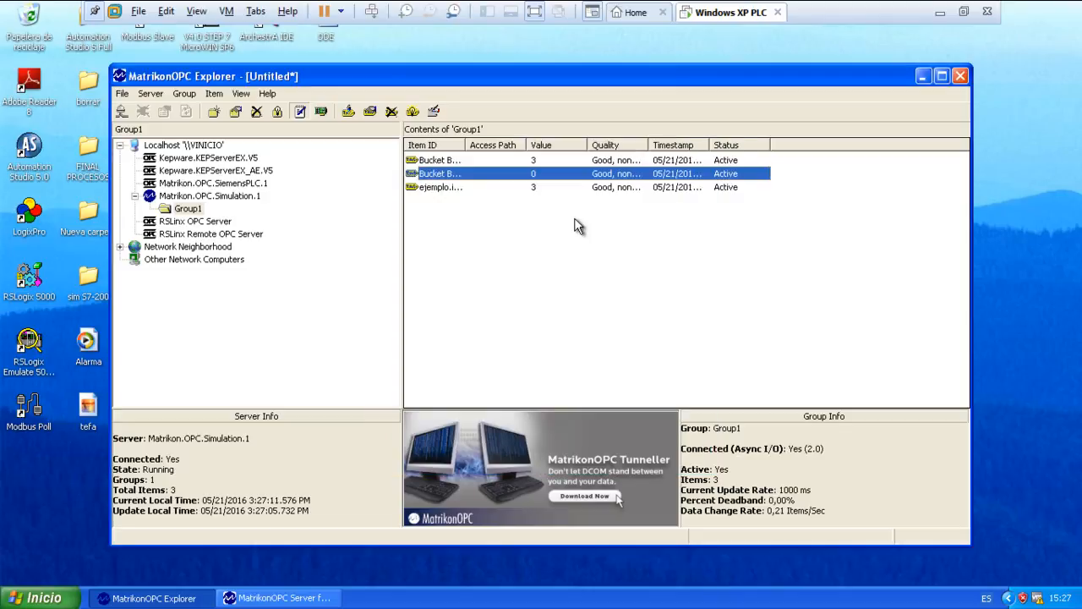
click(449, 190)
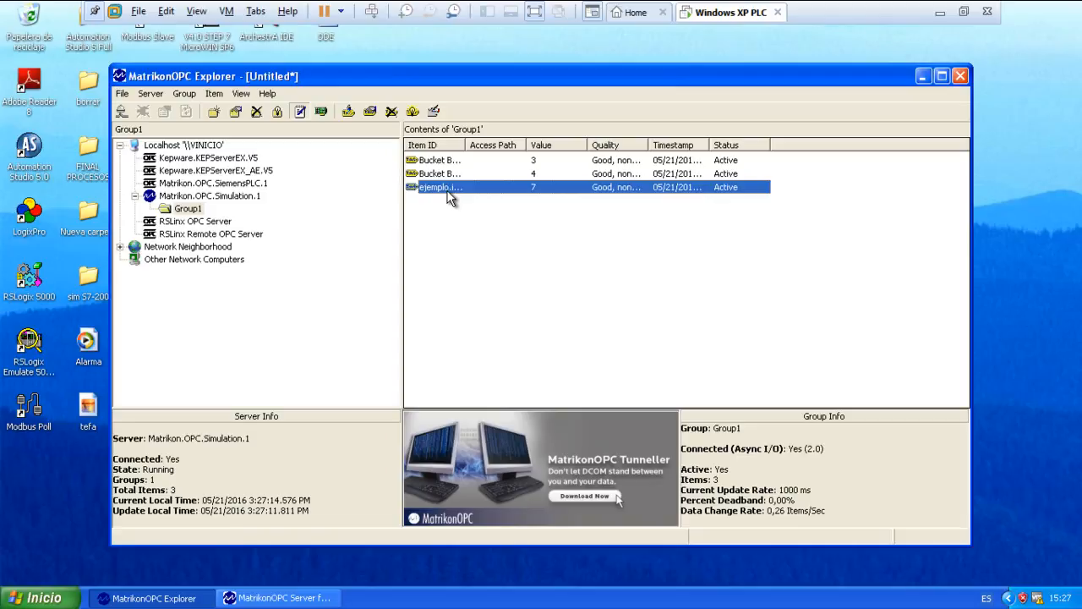
click(541, 159)
click(541, 171)
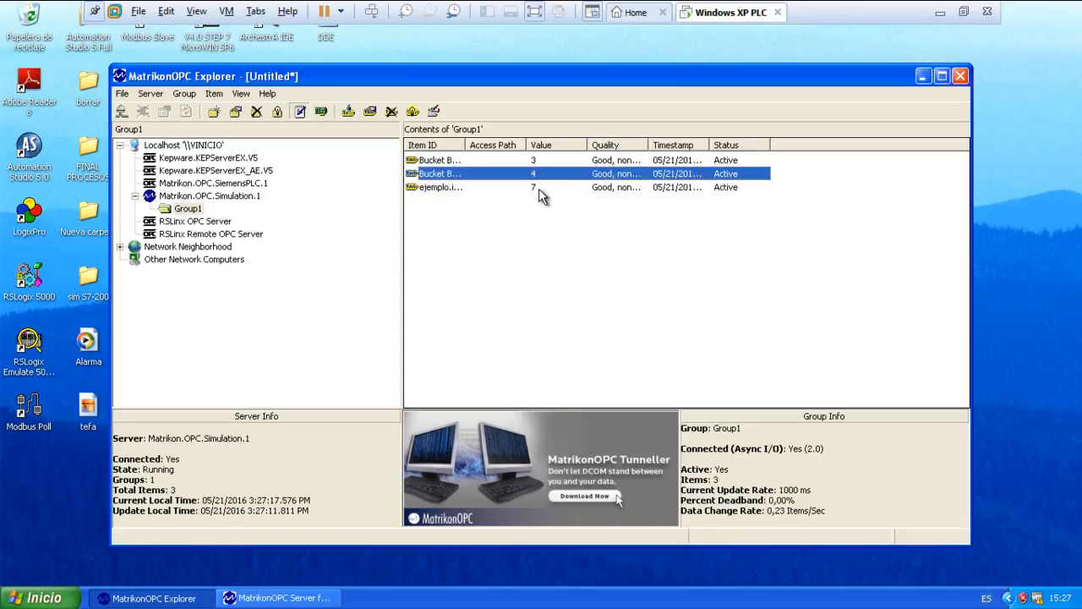
Write the value 8 to Bucket Brigade.Int1 and check the ejemplo.incremento result.
right_click(537, 159)
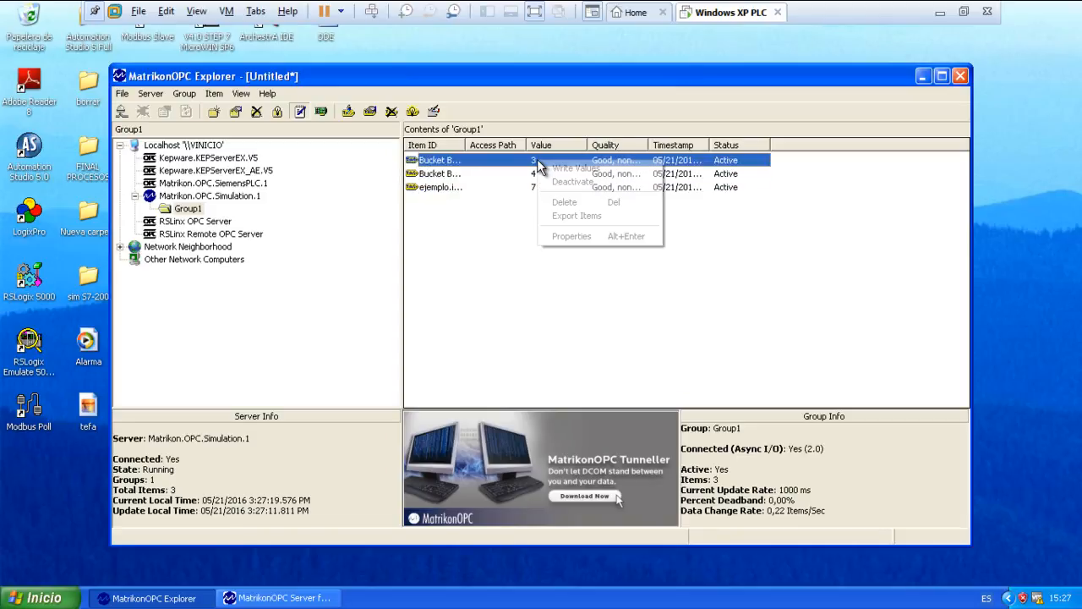
click(548, 169)
text(8)
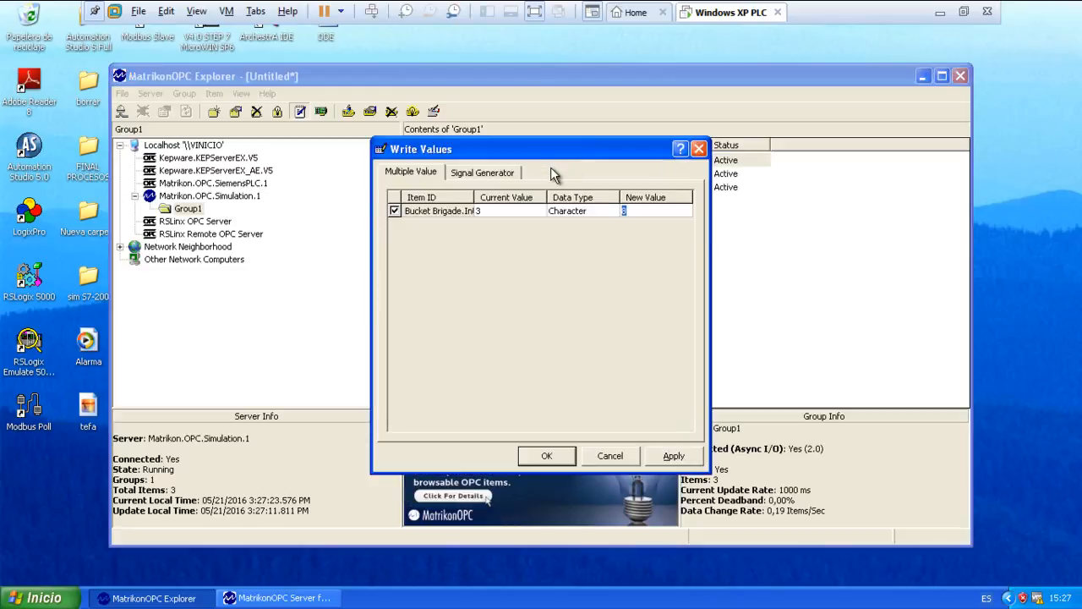
click(557, 459)
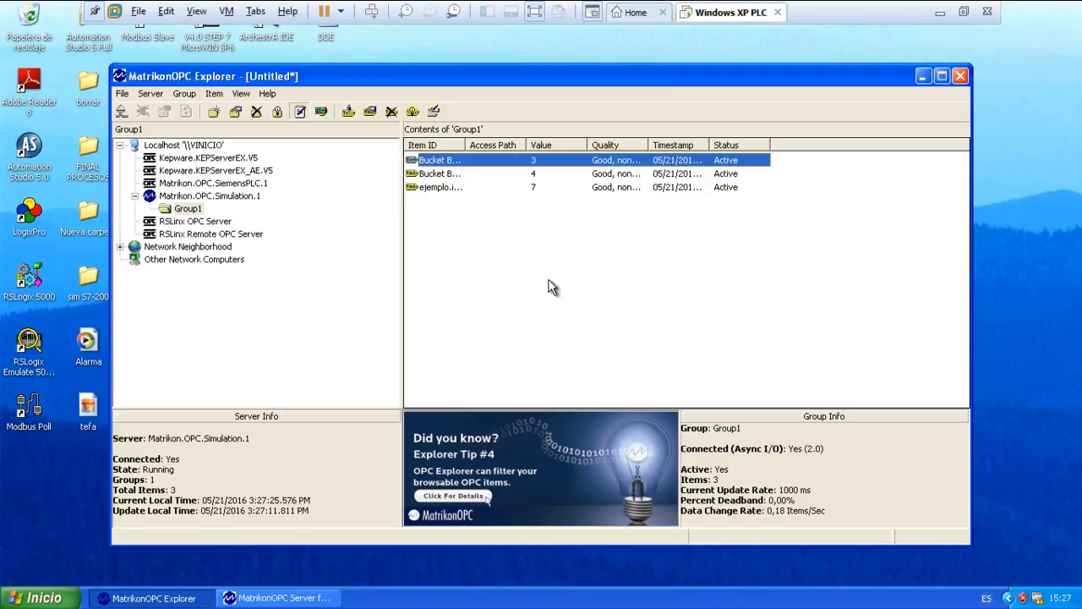
click(538, 189)
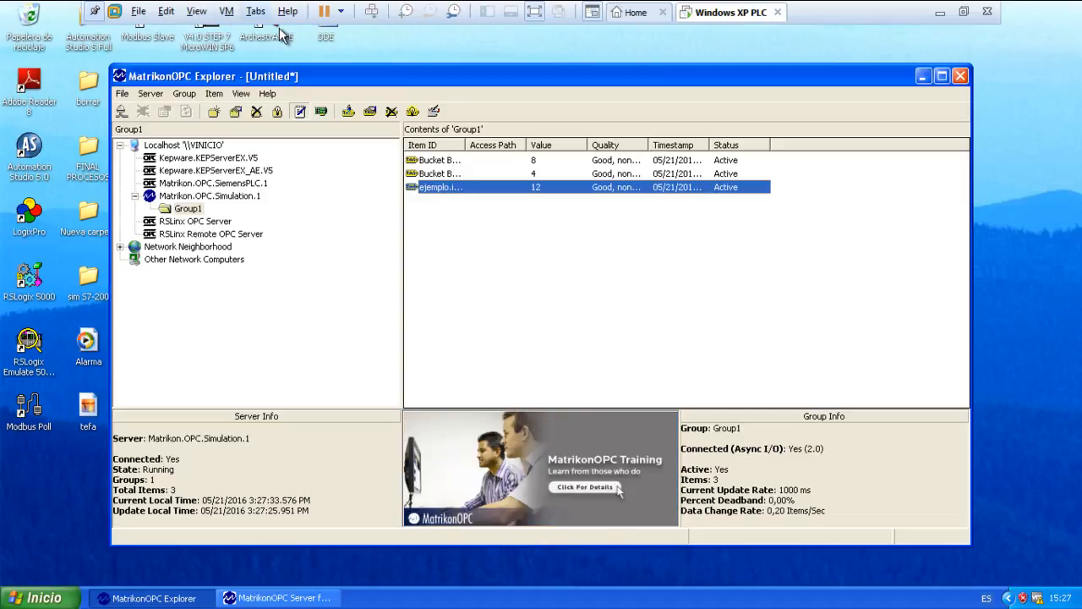
Move the Explorer and simulation server windows apart and launch MatrikonOPC SiemensPLC Server.
drag(338, 80, 284, 119)
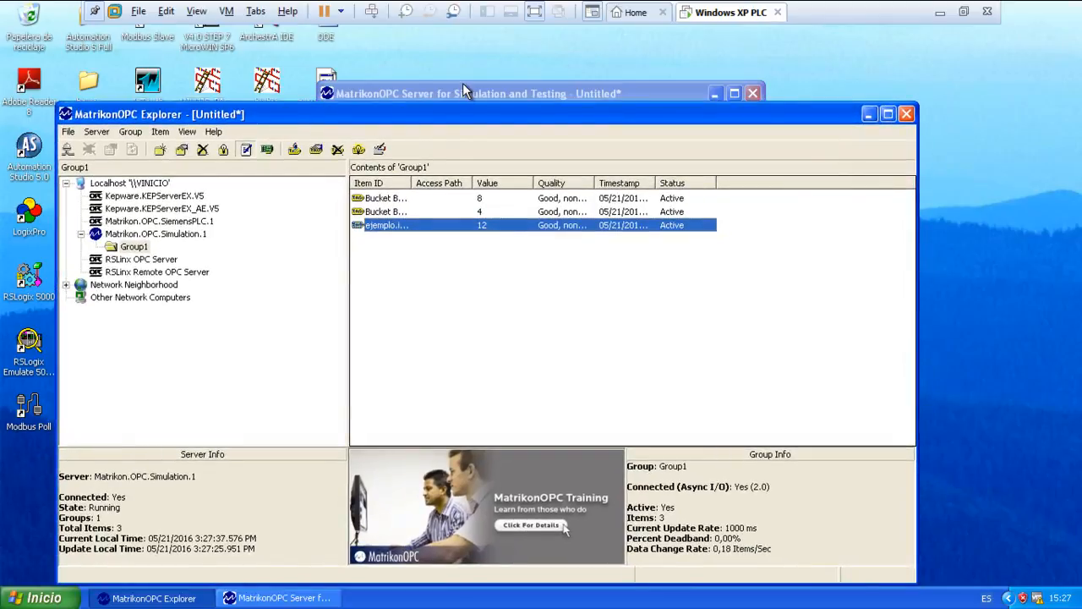
drag(462, 87, 488, 74)
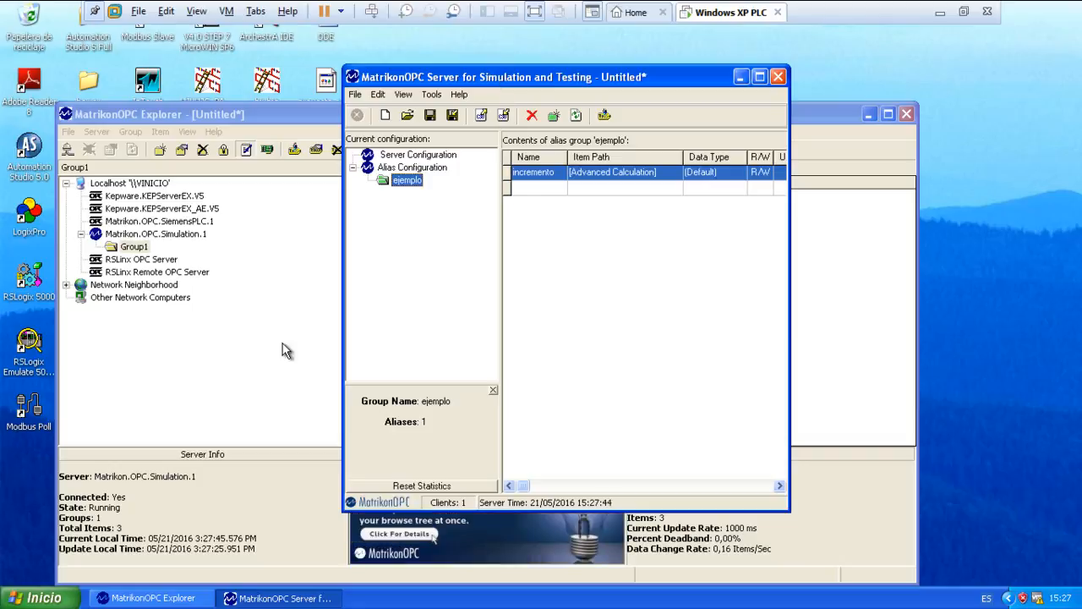
click(50, 601)
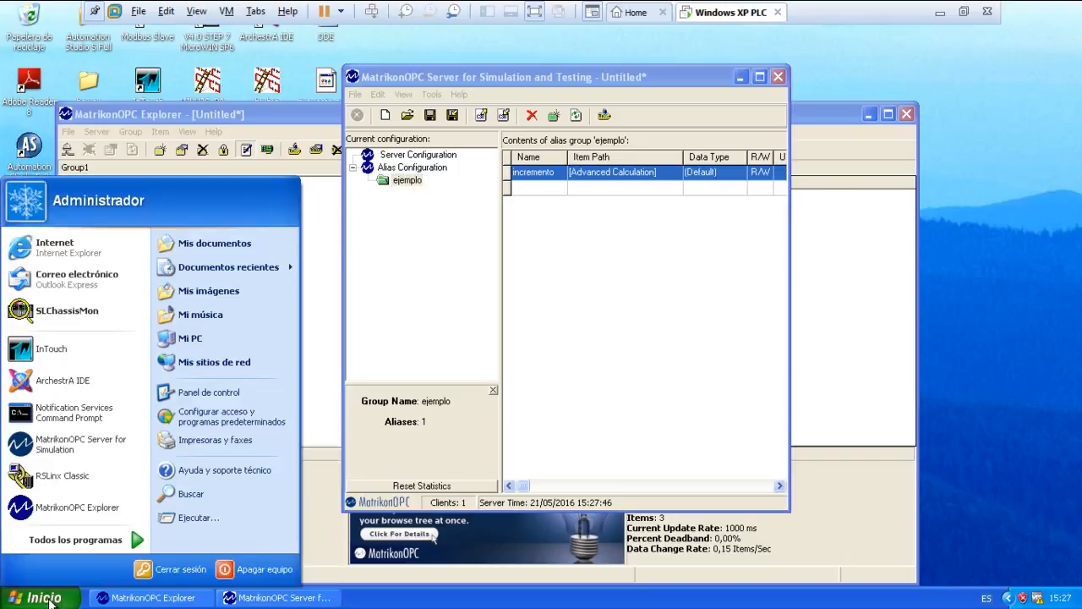
mouse_move(120, 536)
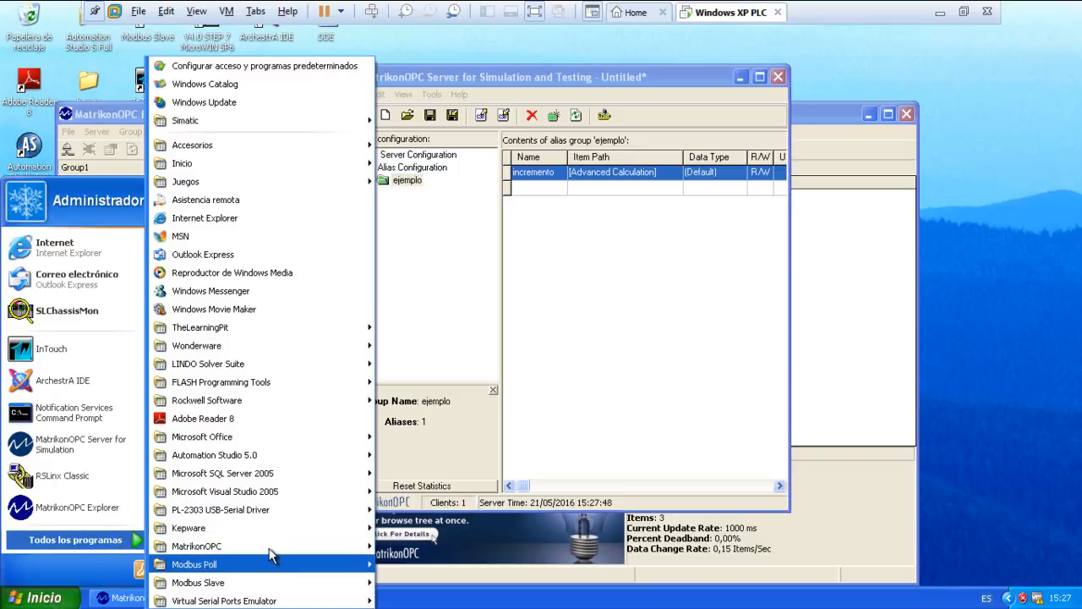
mouse_move(269, 548)
mouse_move(436, 565)
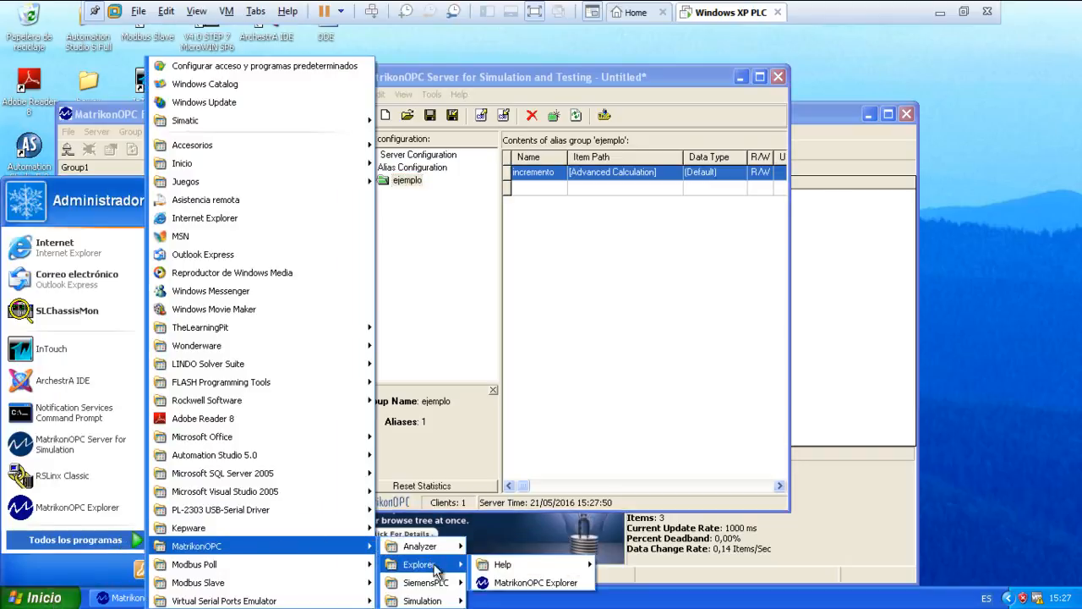
mouse_move(427, 583)
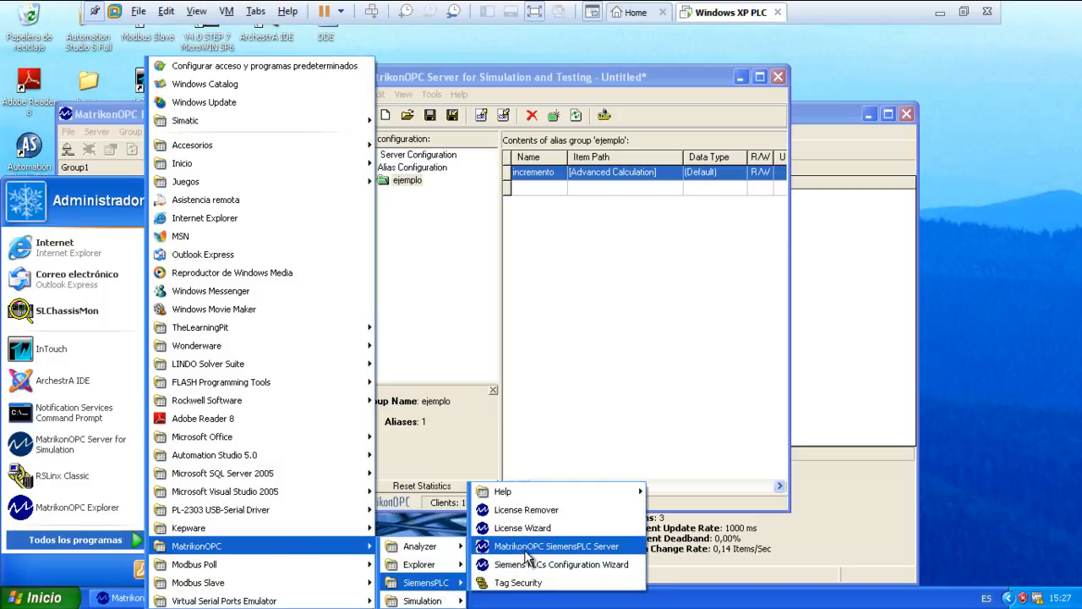
click(524, 547)
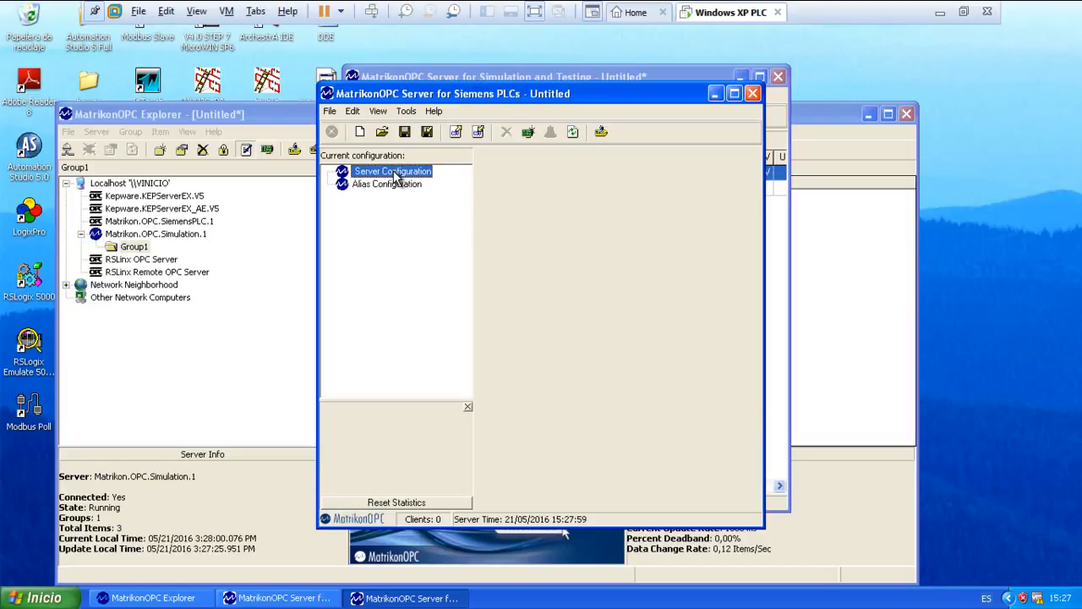
Close the Siemens PLC server window, move the simulation server aside, and return to MatrikonOPC Explorer's Group1 items.
click(753, 93)
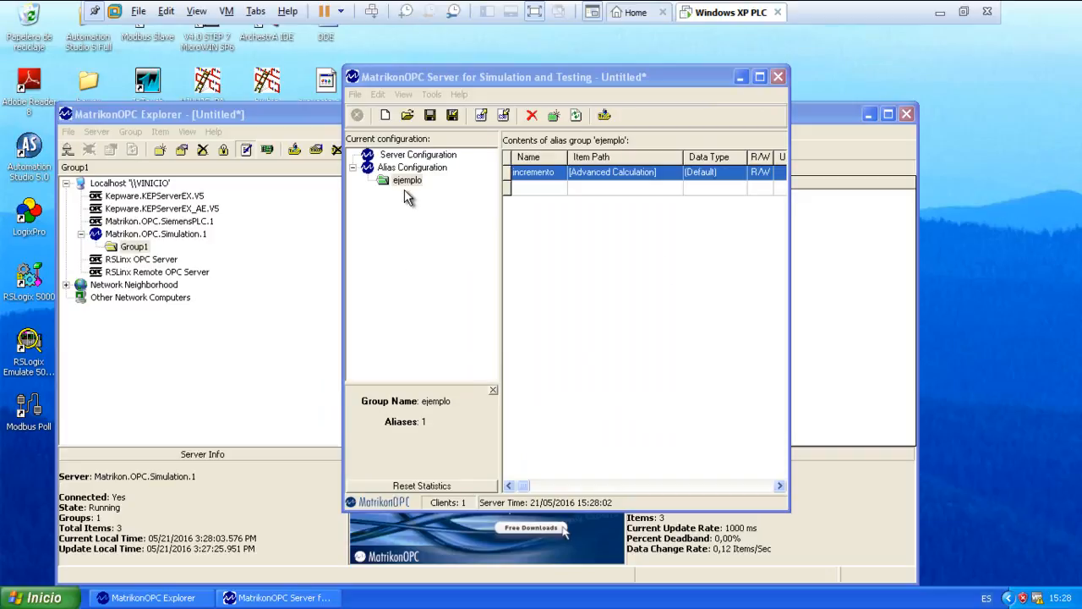
drag(534, 85, 222, 319)
click(455, 216)
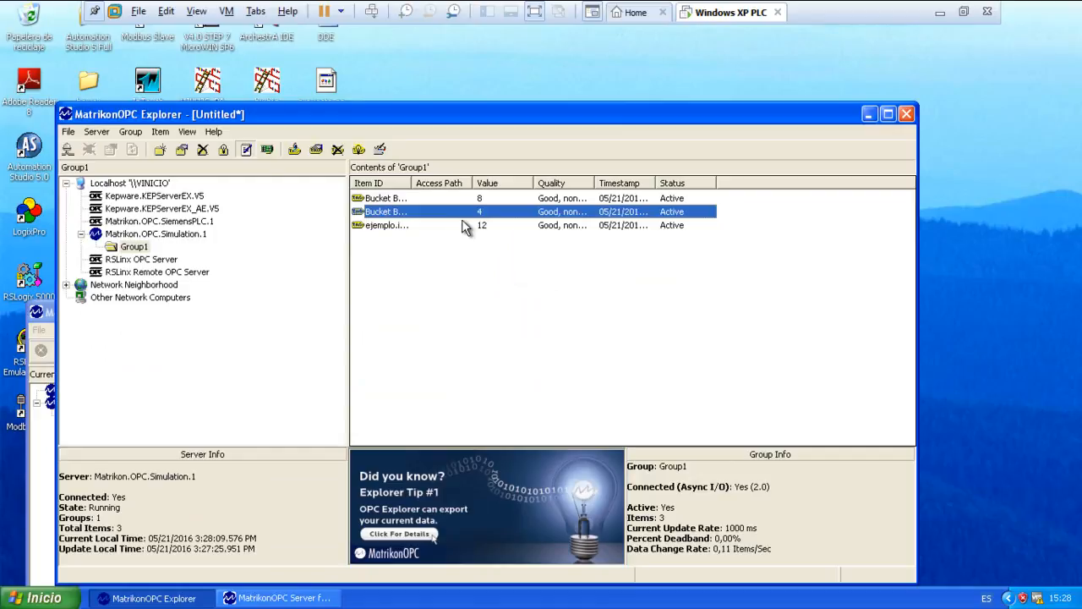
click(488, 226)
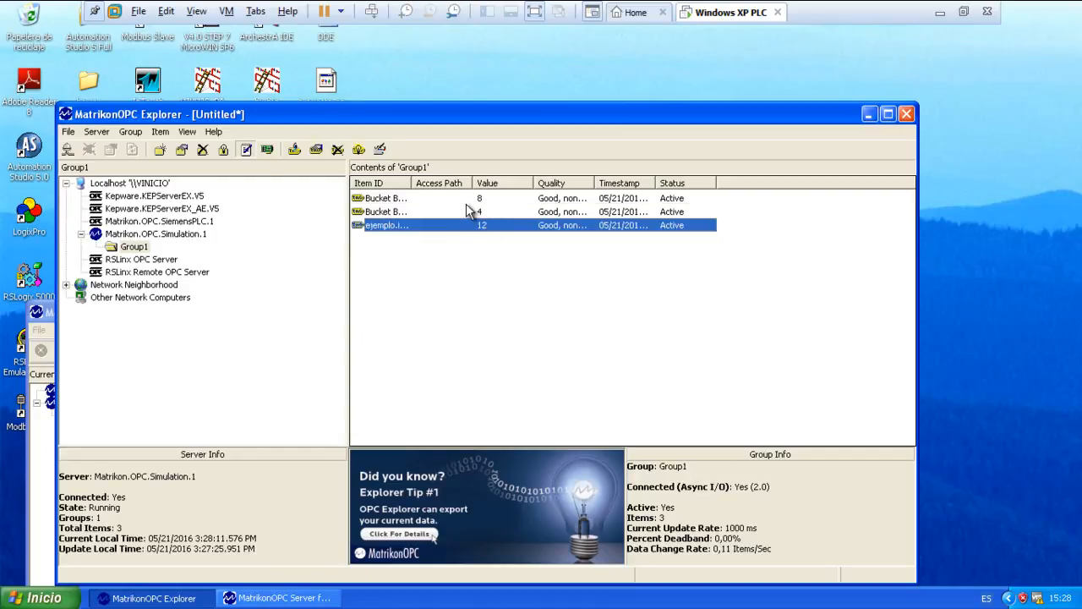
Start the saw-toothed signal generator on Bucket Brigade.Int1 with limits 0 to 100, increment 1 and frequency 1000 msec, and check the item values.
right_click(482, 200)
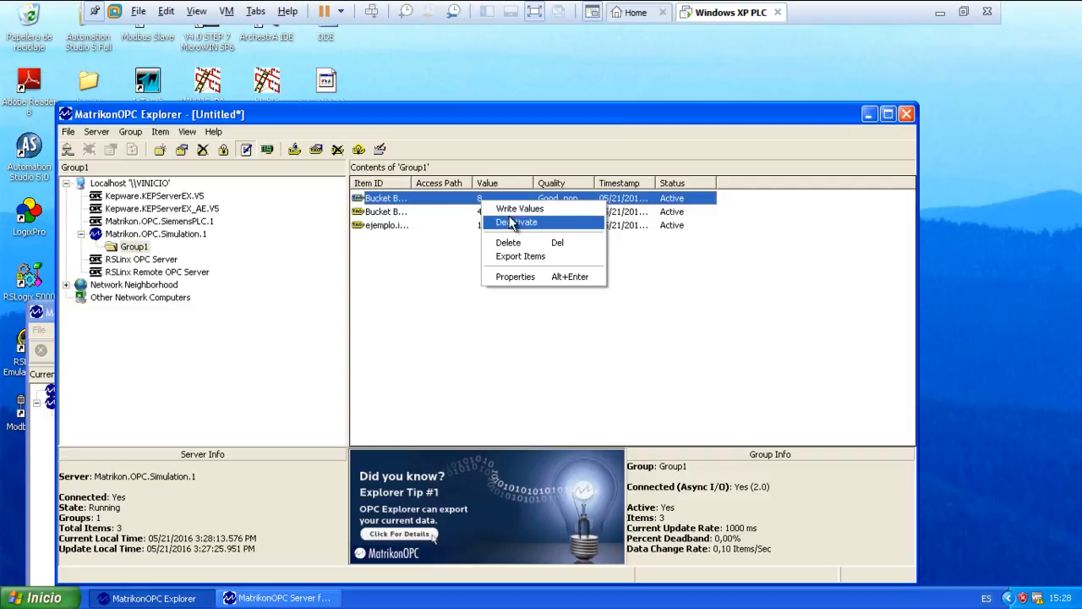
click(512, 208)
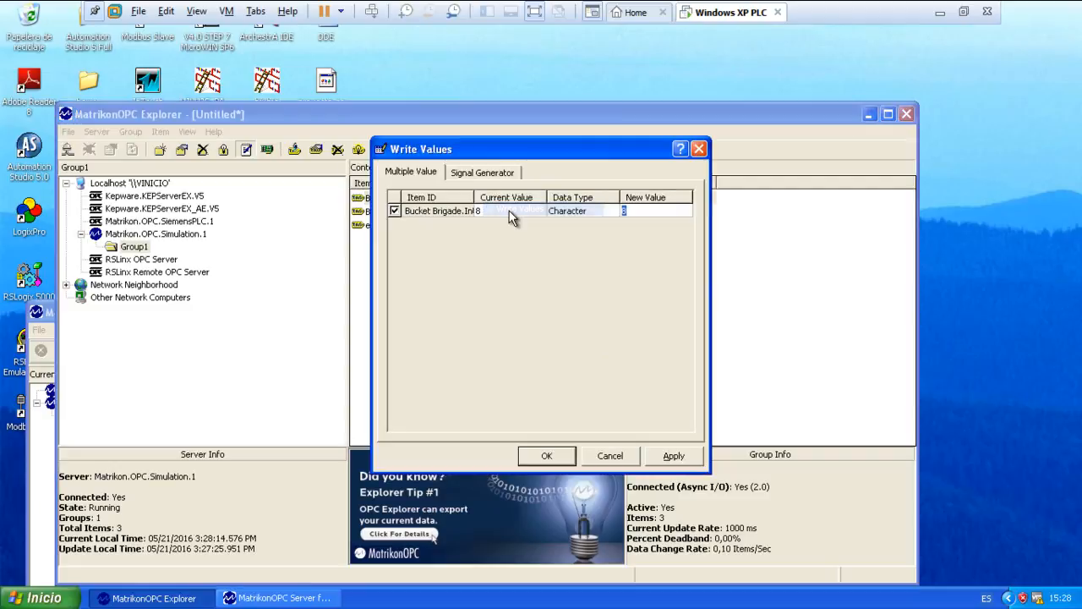
click(479, 175)
click(420, 411)
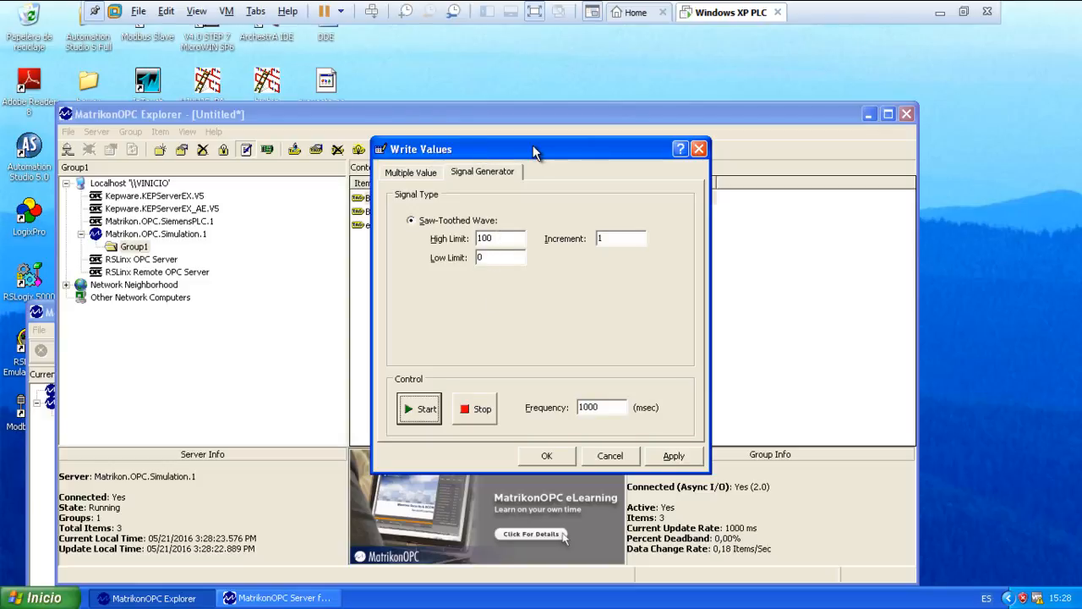
drag(534, 152, 849, 97)
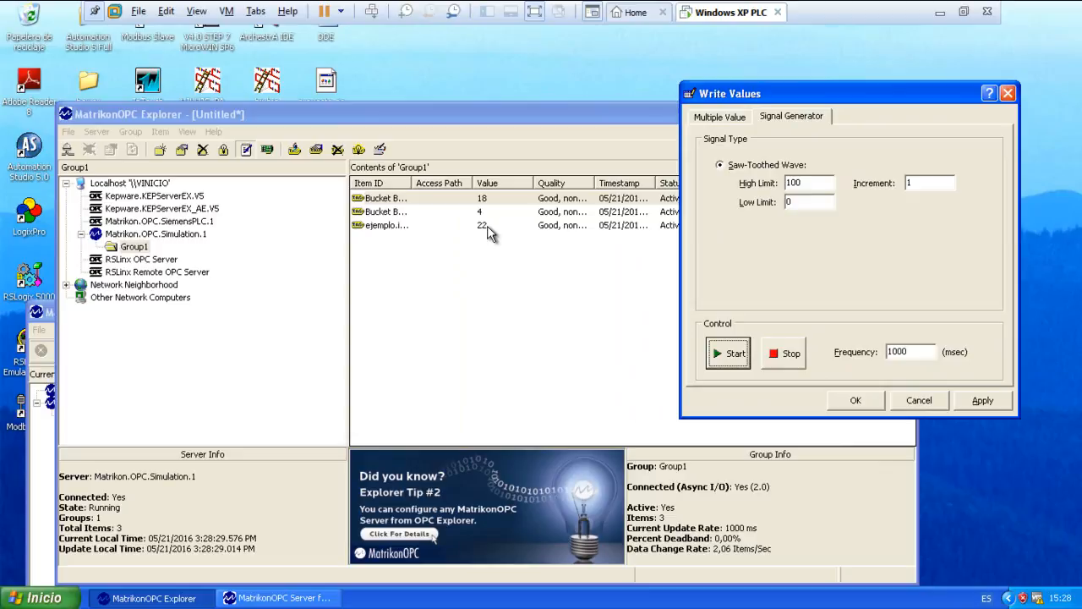
click(857, 401)
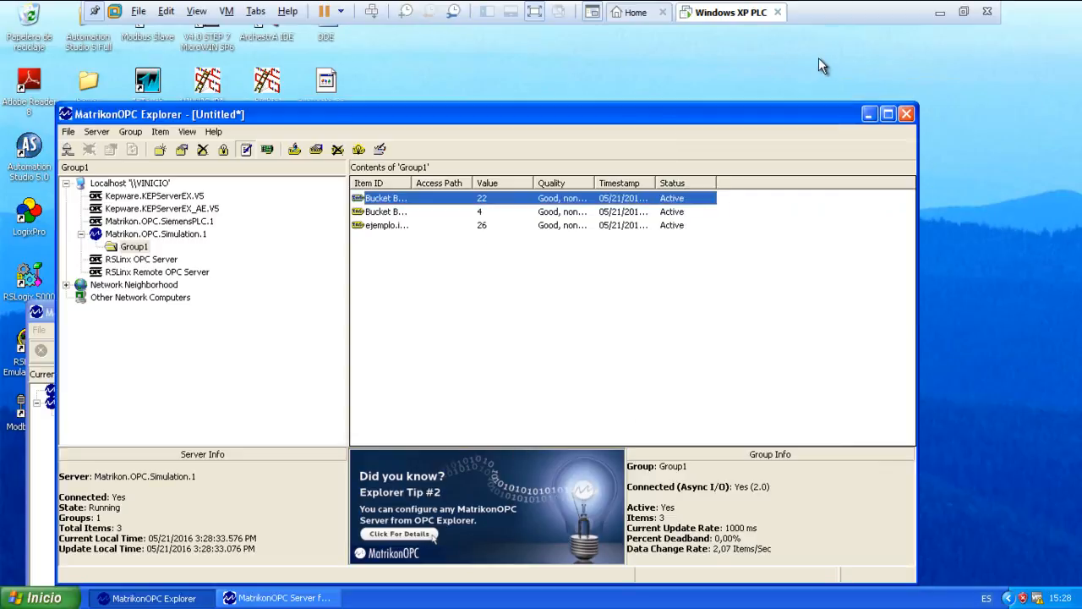